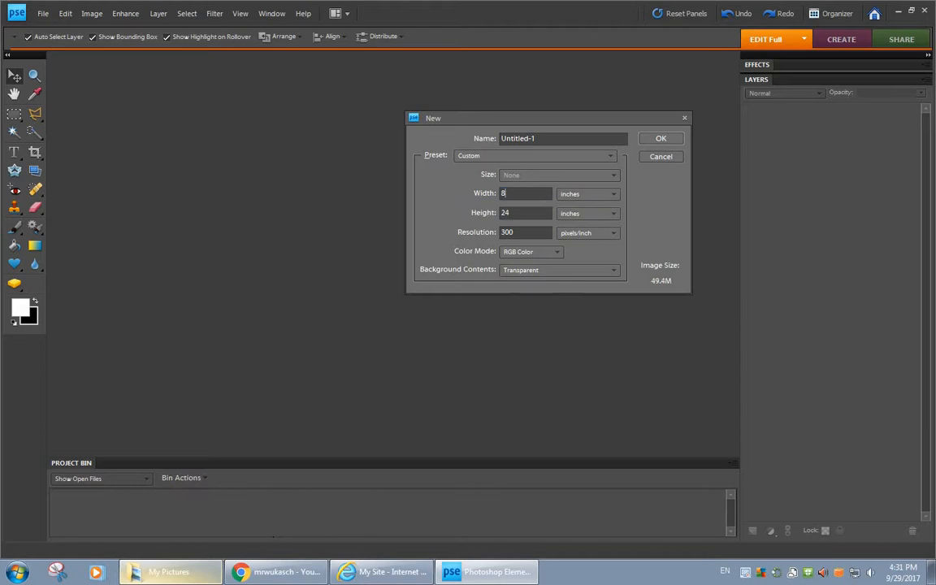
# Create a transparent document 8.5 inches wide and 11 inches high, and dock its window in the workspace.
pyautogui.write('.5')
pyautogui.press('Tab')
pyautogui.write('11')
pyautogui.click(660, 139)
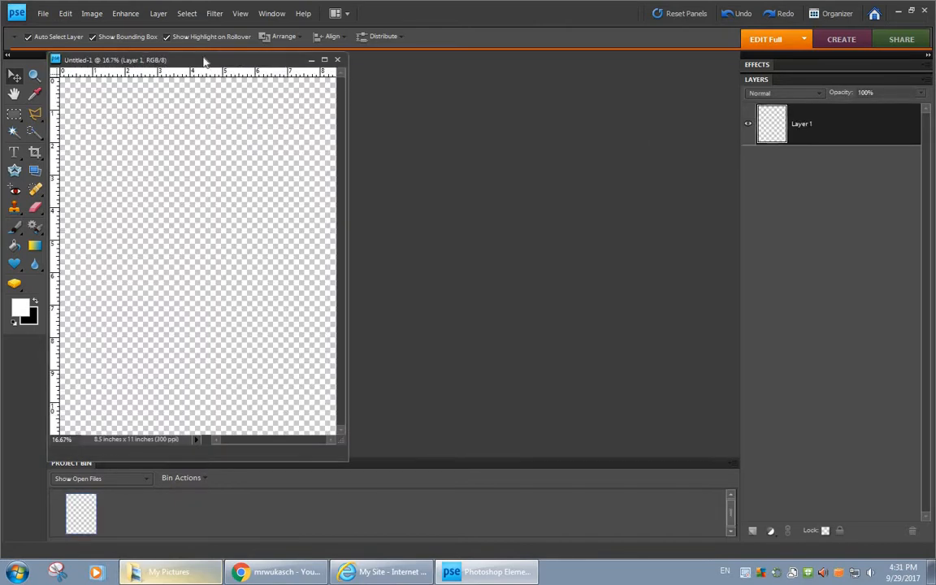
pyautogui.moveTo(206, 60); pyautogui.dragTo(344, 66)
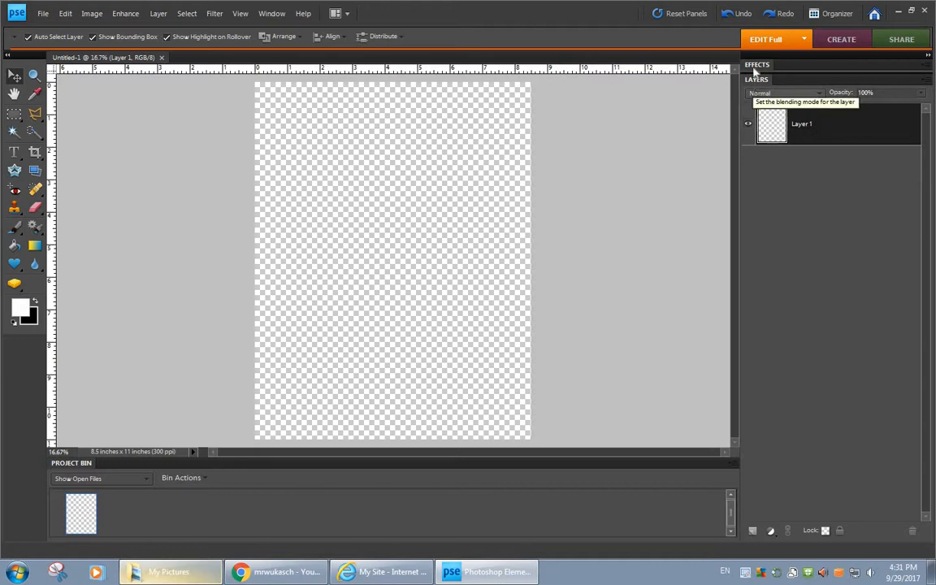
pyautogui.click(756, 66)
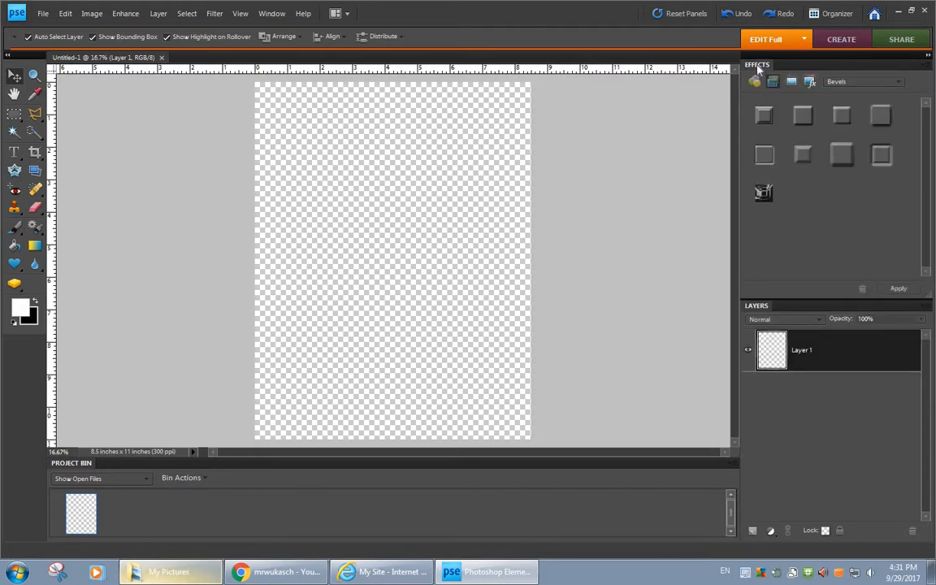
pyautogui.click(757, 67)
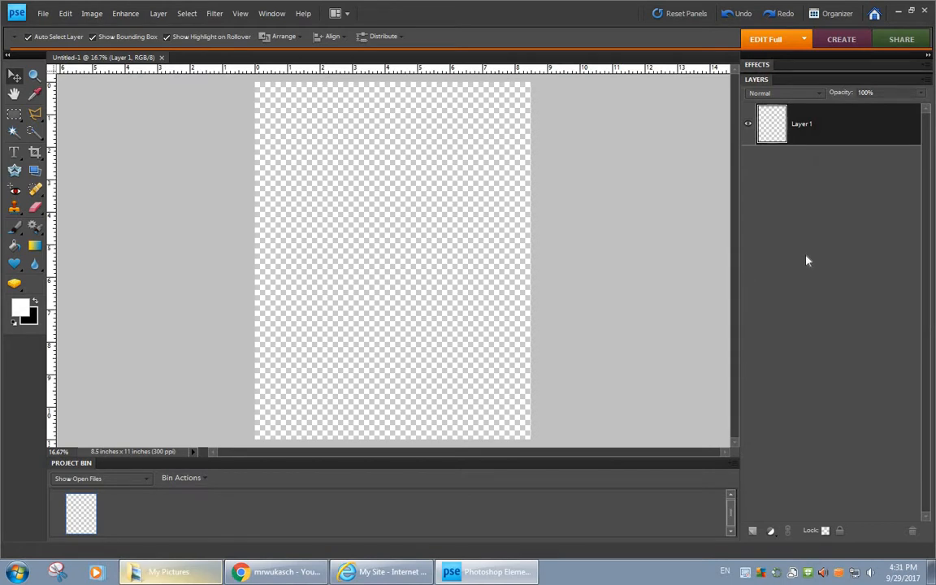
pyautogui.click(275, 14)
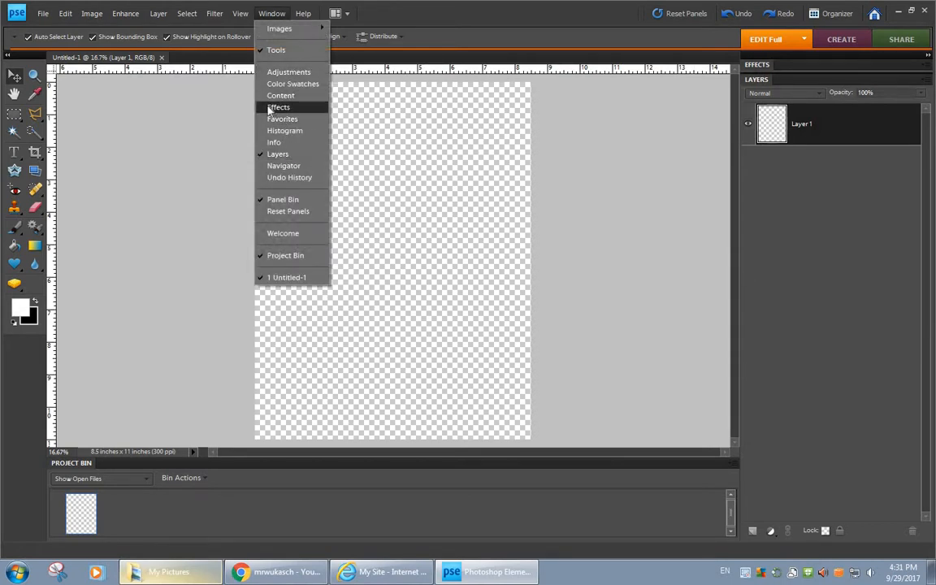
pyautogui.click(432, 17)
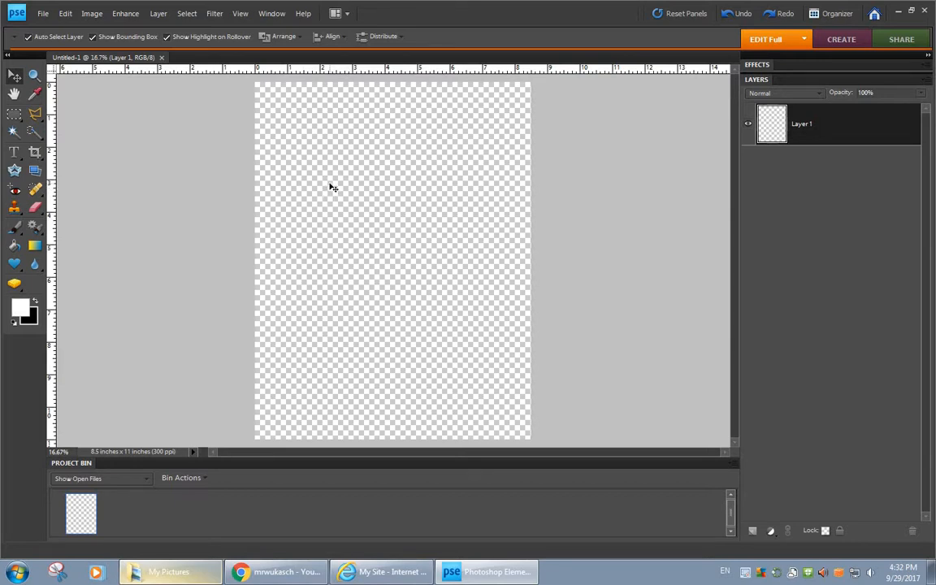
# Create a second document with white background contents, keeping the 8.5 by 11 inch size, and dock its window beside the first.
pyautogui.click(43, 13)
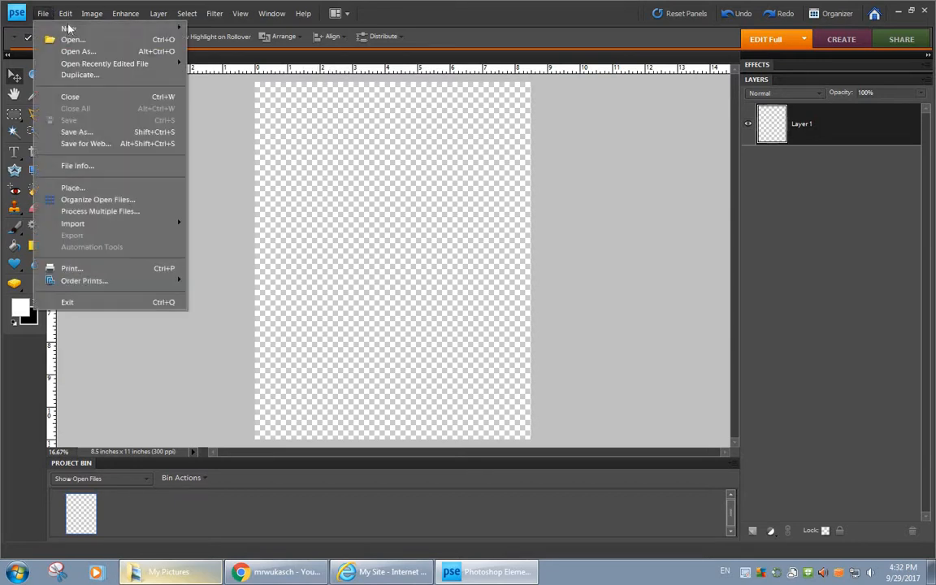
pyautogui.moveTo(65, 13)
pyautogui.click(215, 27)
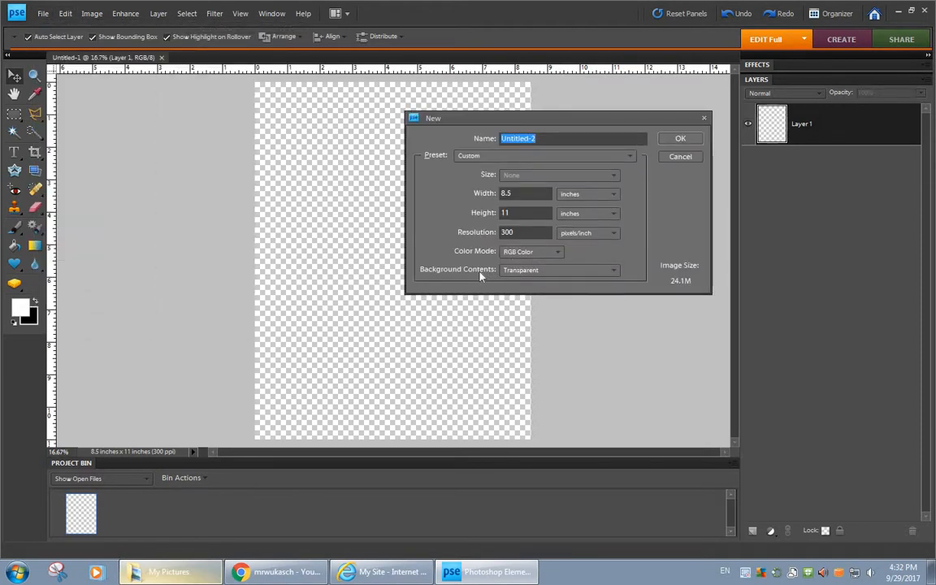
pyautogui.click(528, 271)
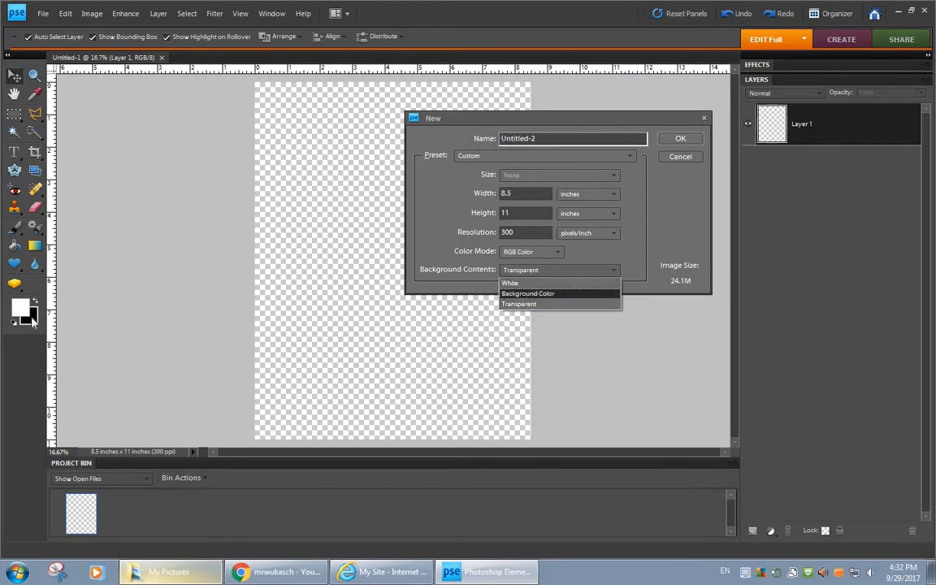
pyautogui.click(519, 284)
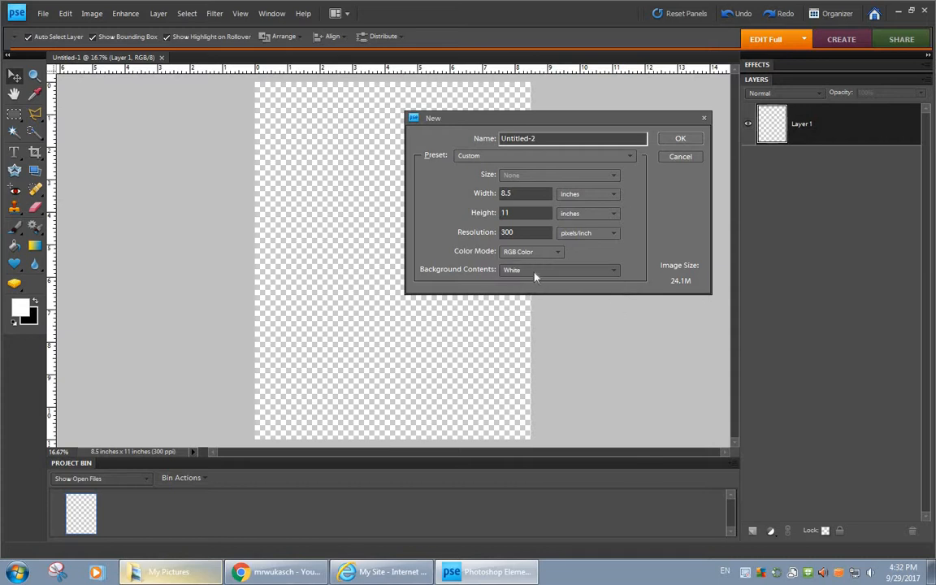
pyautogui.click(680, 139)
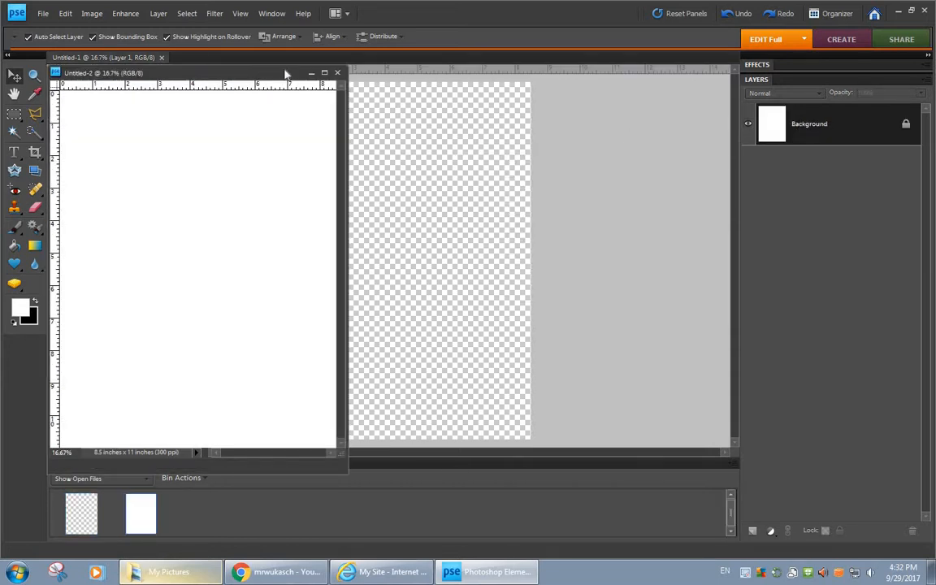
pyautogui.moveTo(260, 72); pyautogui.dragTo(390, 59)
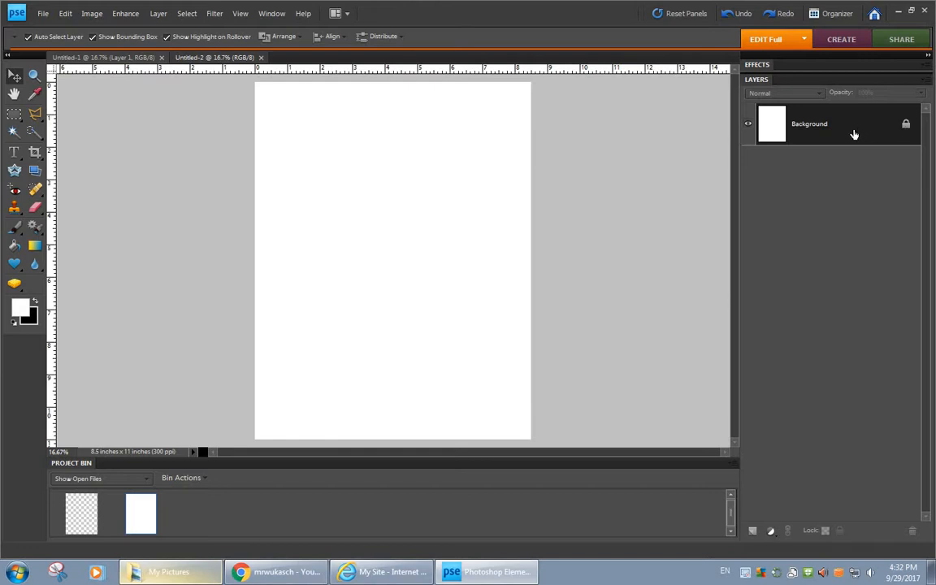
# Unlock the white document's Background by converting it to a regular layer with the default settings.
pyautogui.moveTo(906, 130)
pyautogui.doubleClick(906, 128)
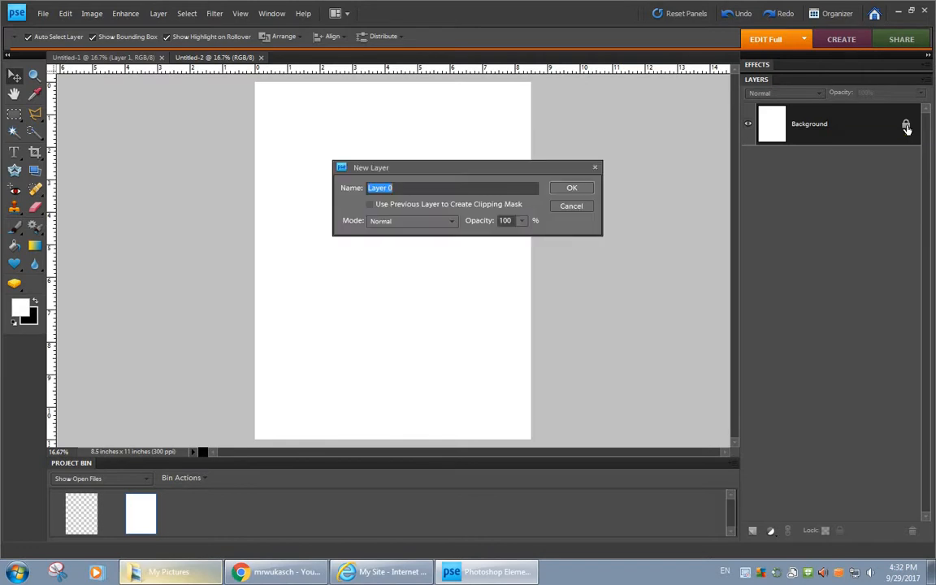
pyautogui.click(572, 189)
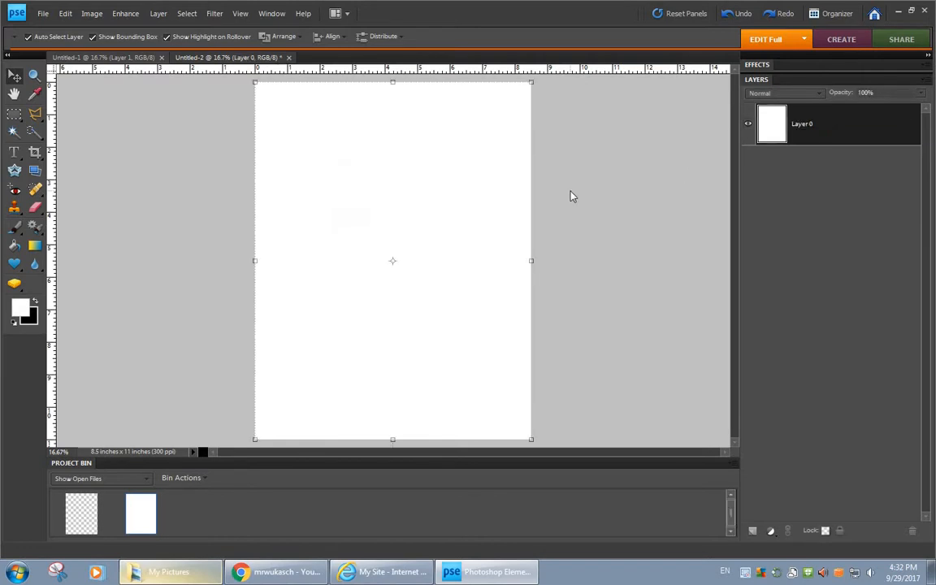
# Return to the transparent document and open oswaldo guayasamin - quito negro.jpg from My Pictures in a floating window over it.
pyautogui.click(120, 60)
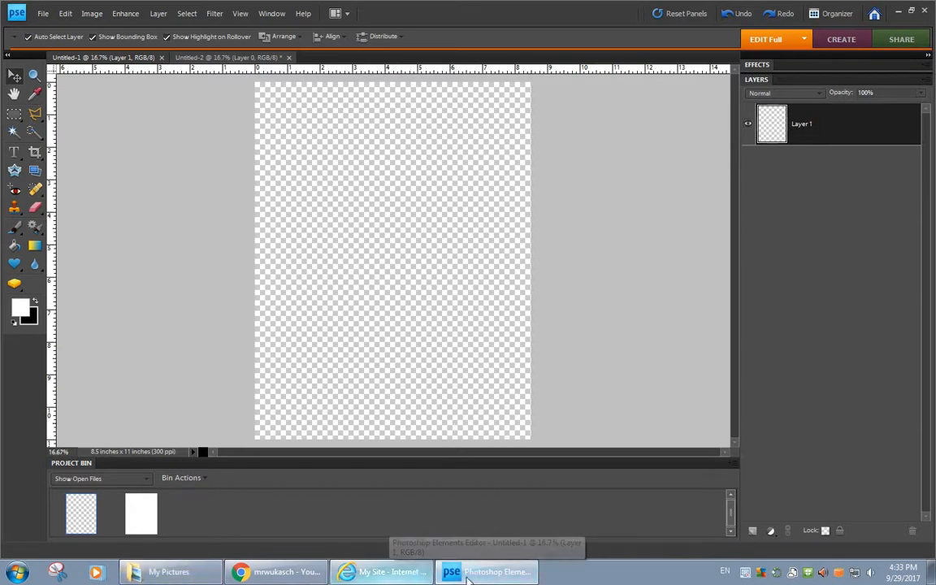
pyautogui.click(163, 572)
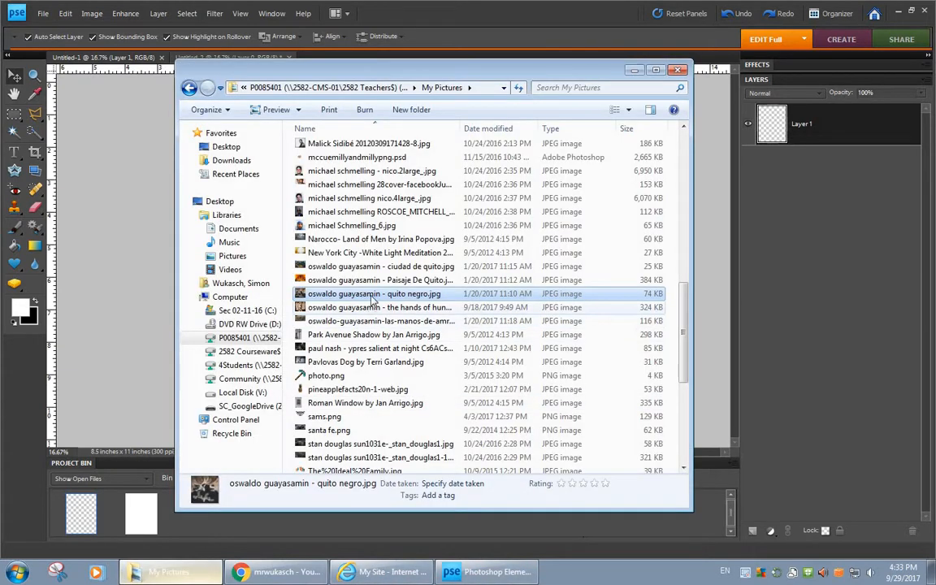
pyautogui.moveTo(488, 73); pyautogui.dragTo(762, 104)
pyautogui.moveTo(622, 328); pyautogui.dragTo(318, 248)
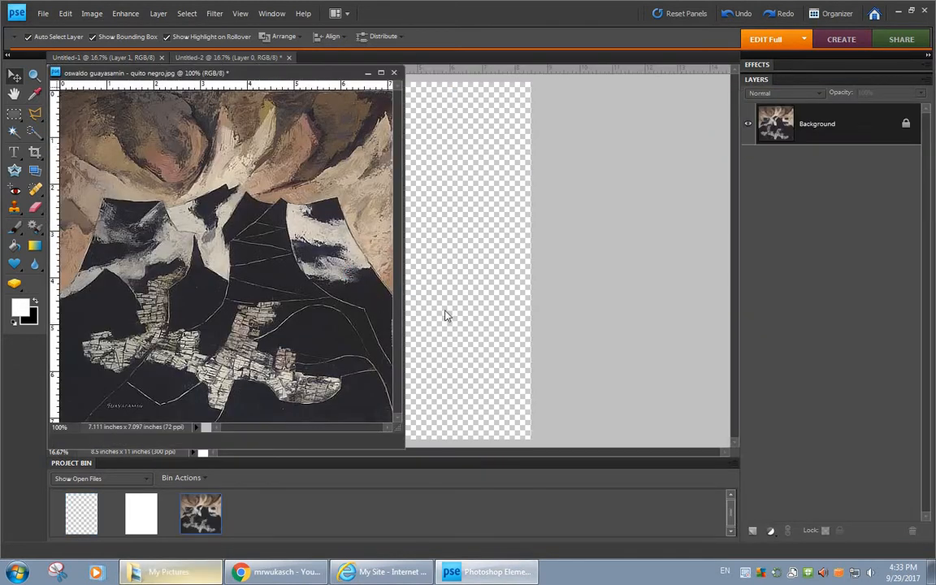
pyautogui.moveTo(224, 70); pyautogui.dragTo(421, 127)
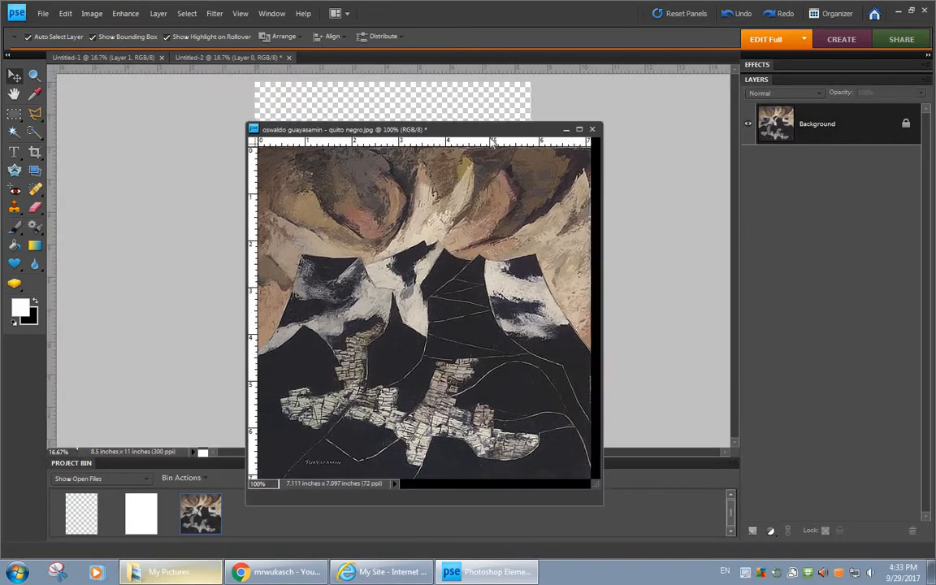
pyautogui.moveTo(493, 141); pyautogui.dragTo(463, 143)
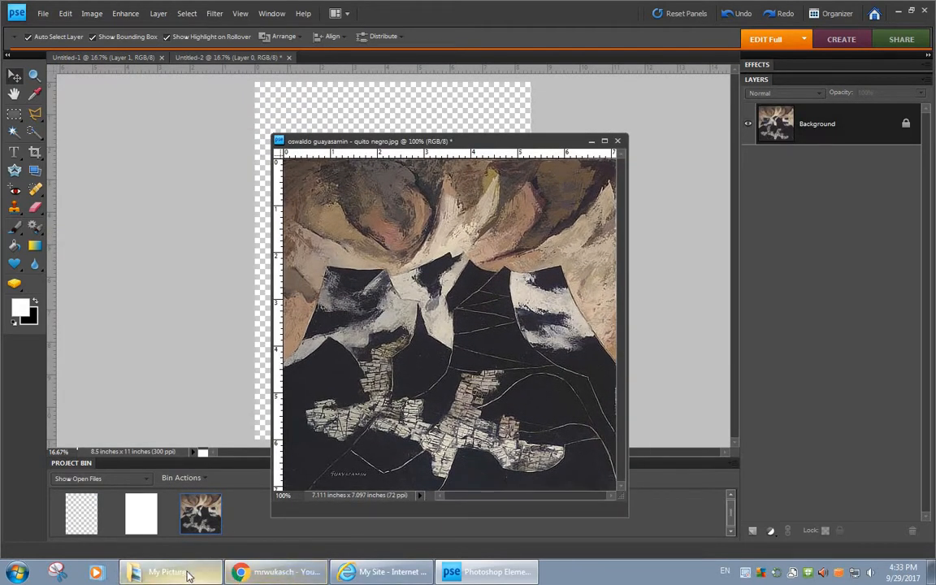
pyautogui.click(171, 573)
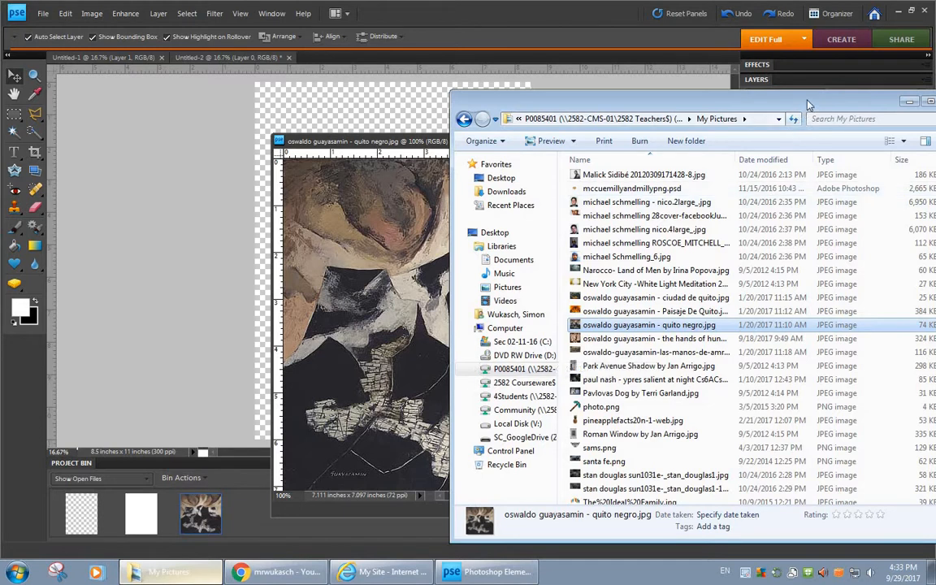
pyautogui.moveTo(811, 105); pyautogui.dragTo(742, 84)
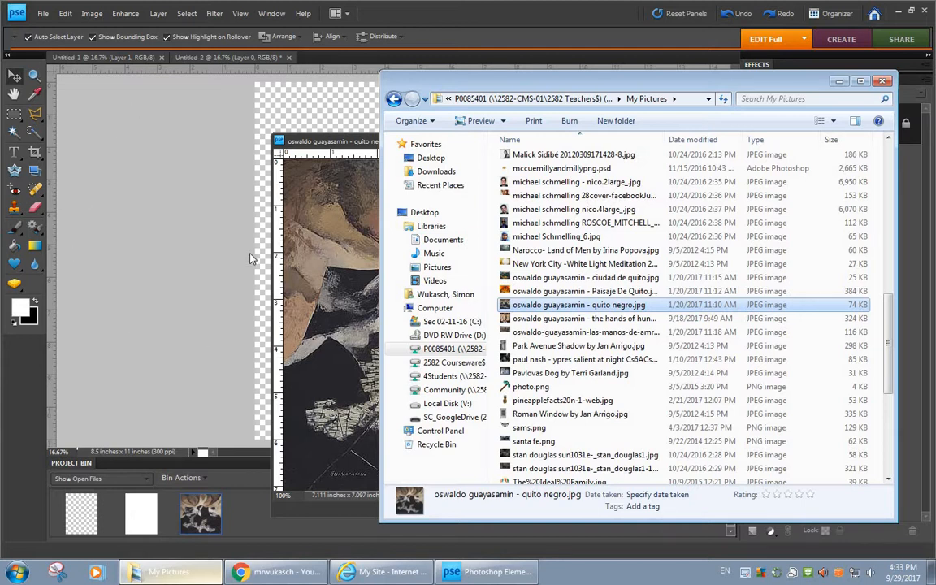
pyautogui.click(839, 81)
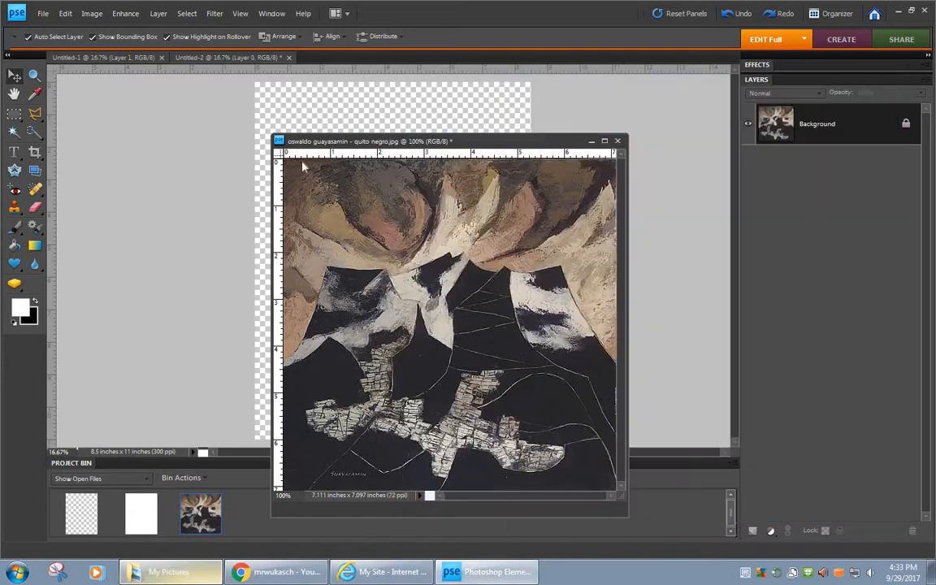
# Copy the painting into the transparent document as a new layer with the Move tool, and close the original image.
pyautogui.moveTo(325, 141); pyautogui.dragTo(411, 174)
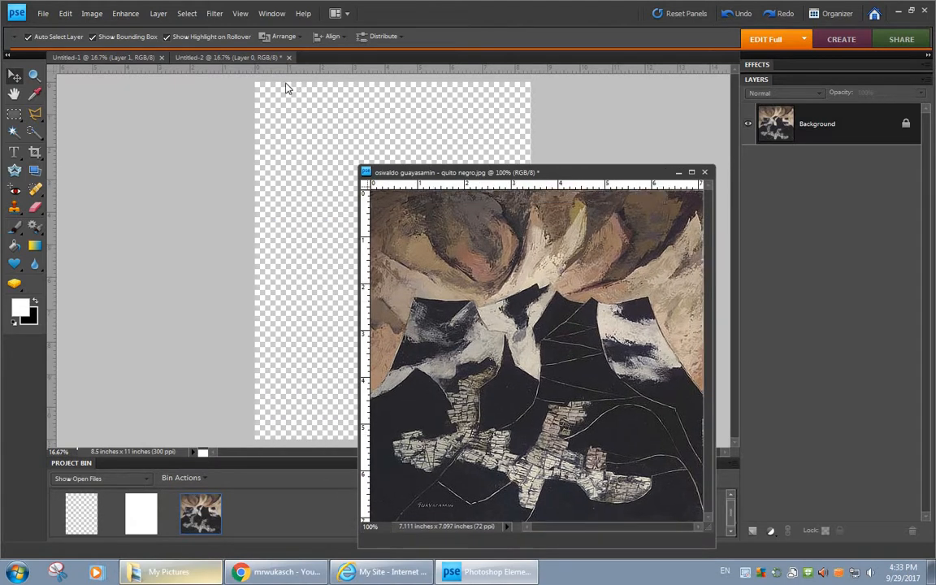
pyautogui.click(12, 76)
pyautogui.moveTo(427, 286); pyautogui.dragTo(313, 215)
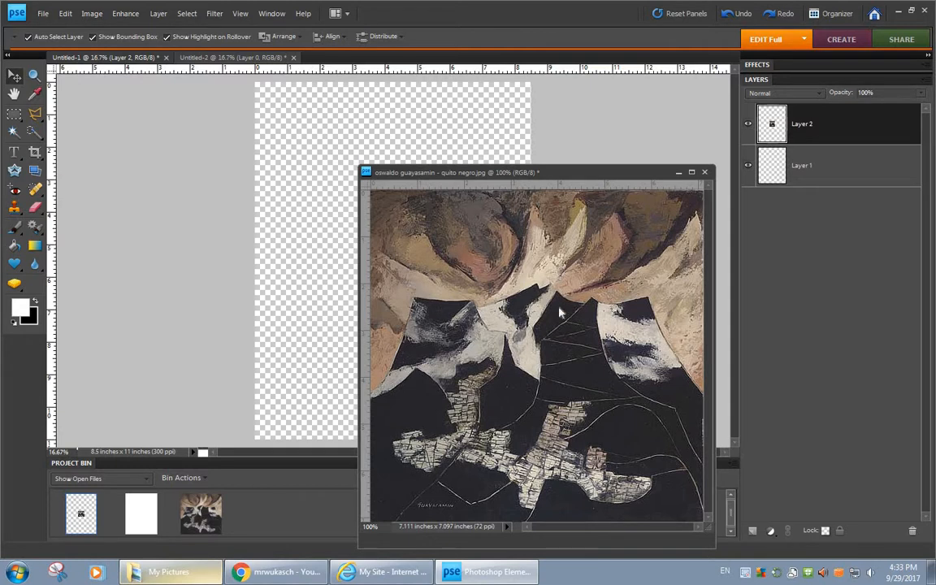
pyautogui.click(705, 173)
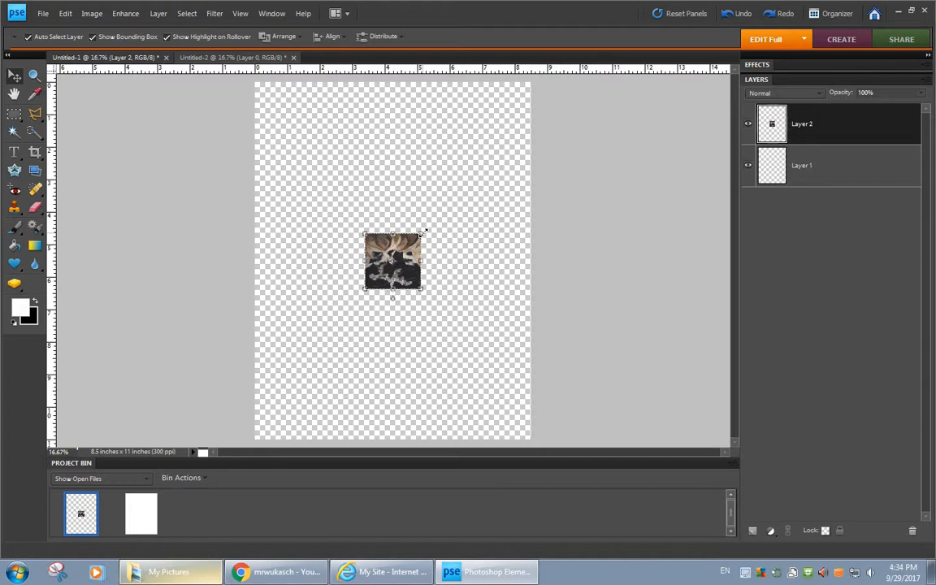
# Add the text QUITO in black (000000) in a text box over the upper part of the painting.
pyautogui.moveTo(350, 218); pyautogui.dragTo(435, 307)
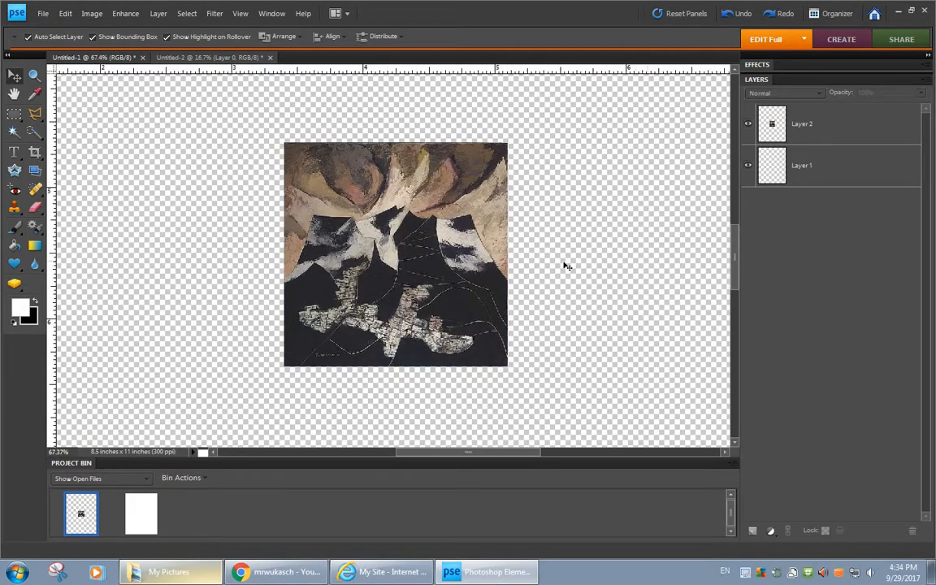
pyautogui.click(14, 153)
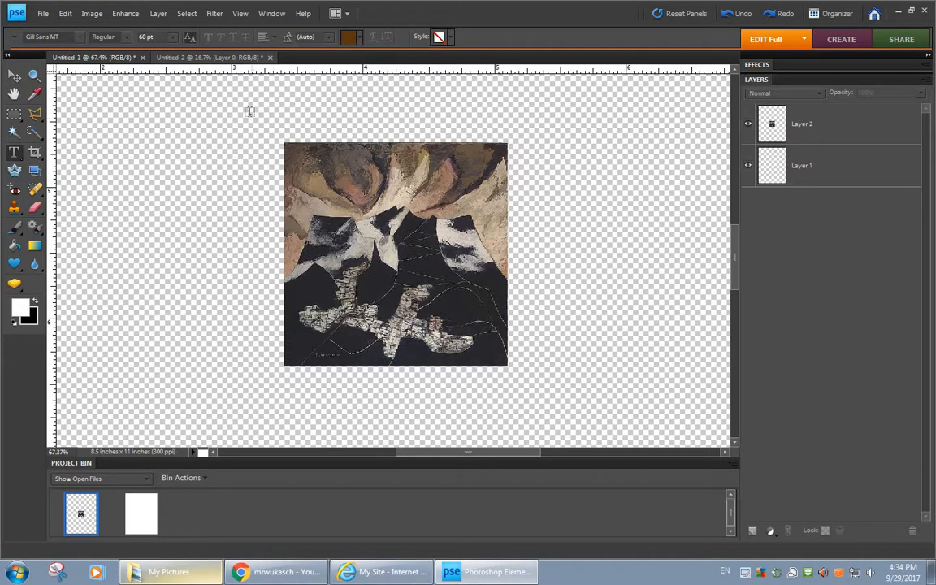
pyautogui.moveTo(449, 172); pyautogui.dragTo(541, 213)
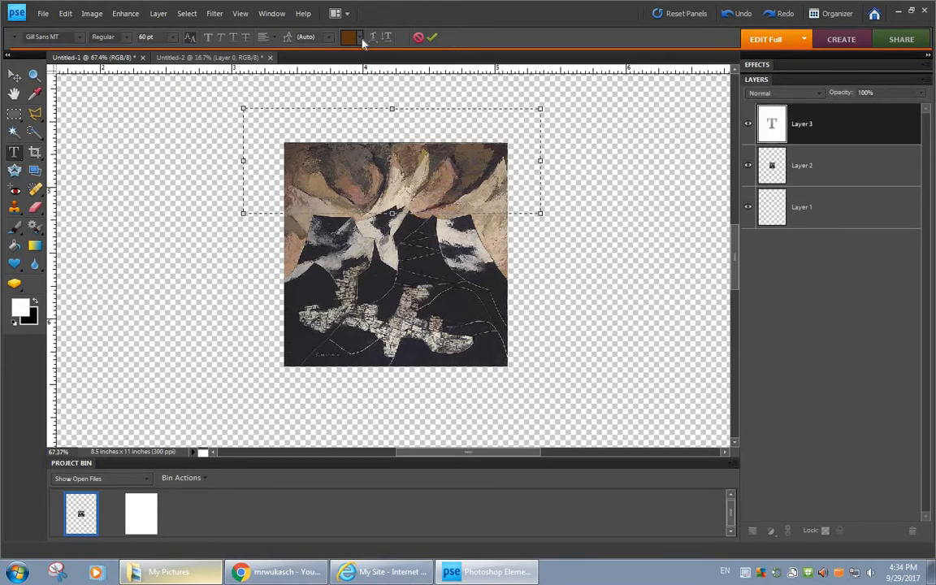
pyautogui.click(351, 42)
pyautogui.click(532, 464)
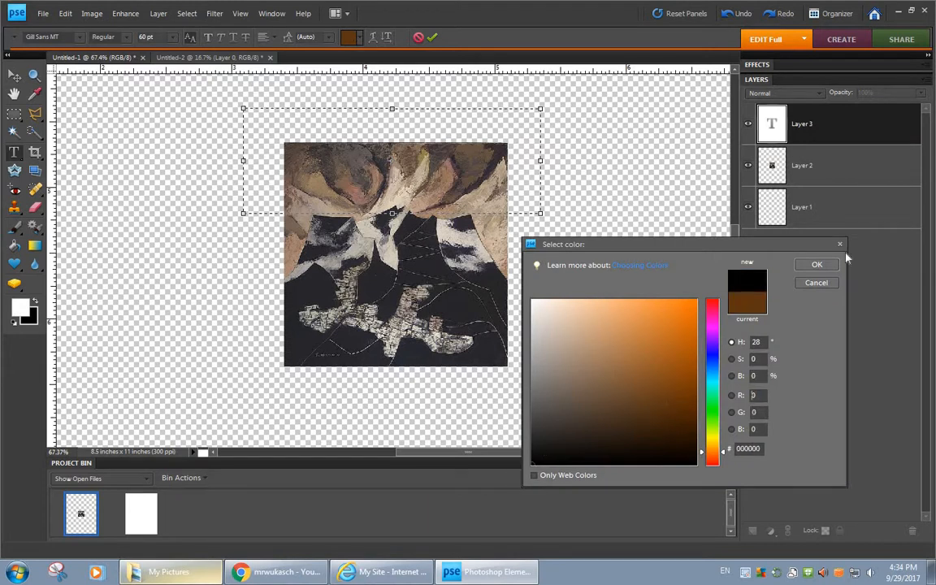
pyautogui.press('Return')
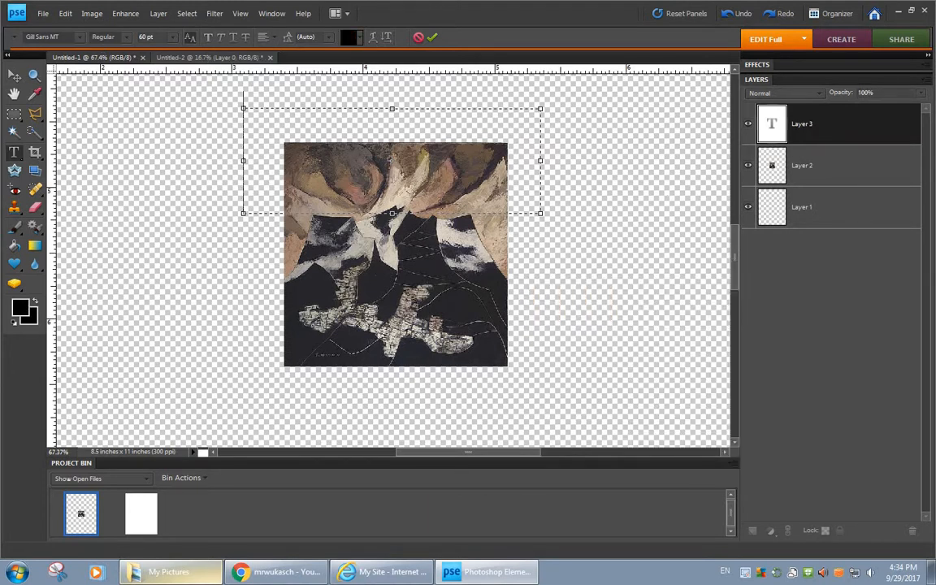
pyautogui.write('QUIT')
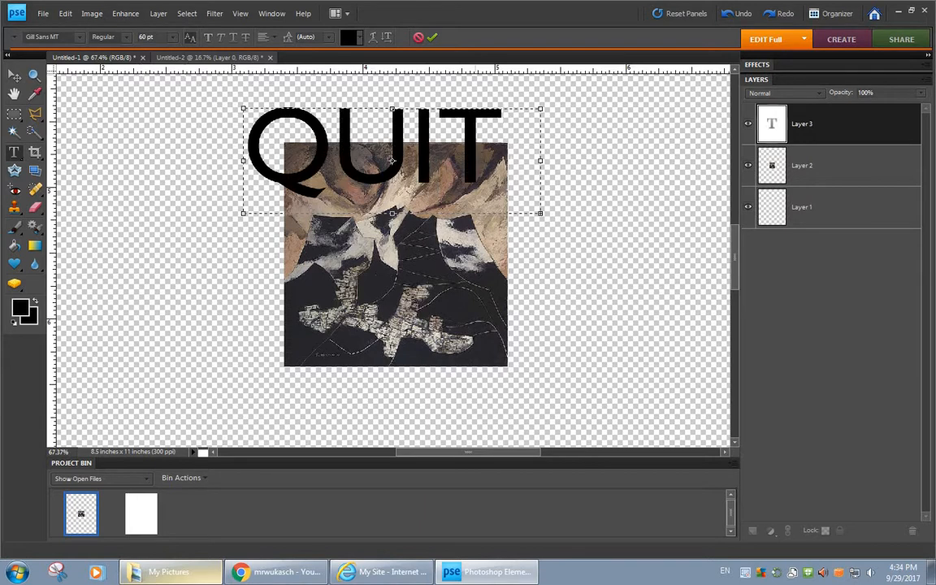
pyautogui.write('O')
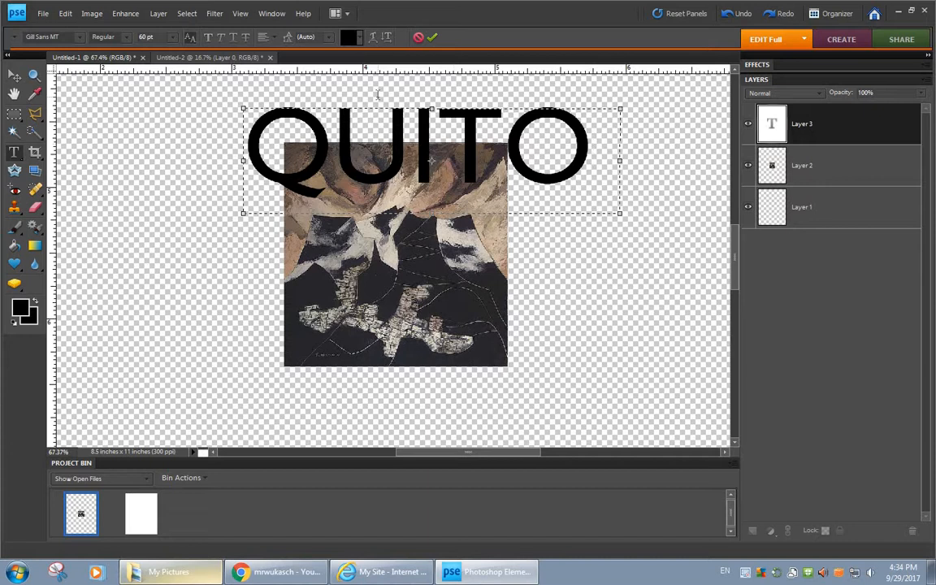
pyautogui.click(433, 38)
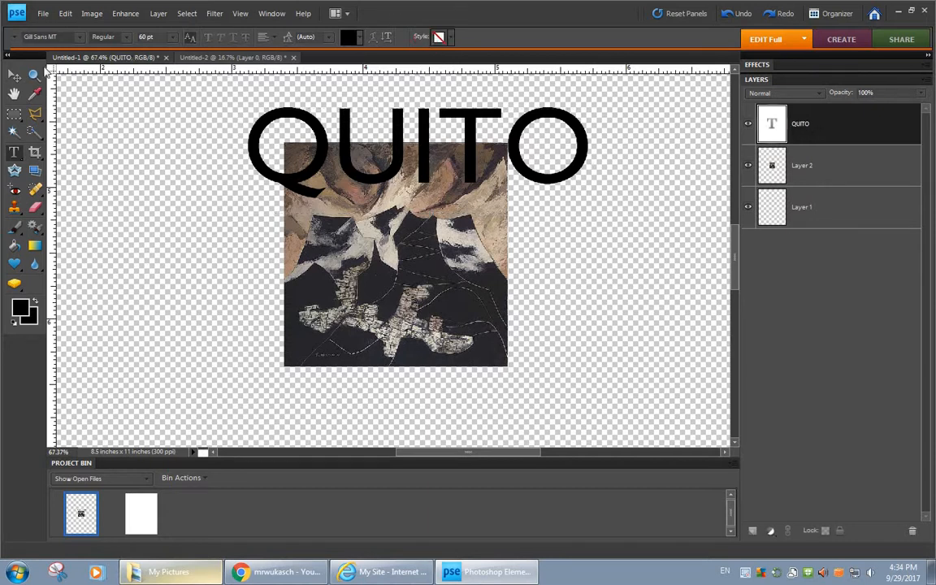
# Move the QUITO text slightly lower over the painting with the Move tool.
pyautogui.click(13, 75)
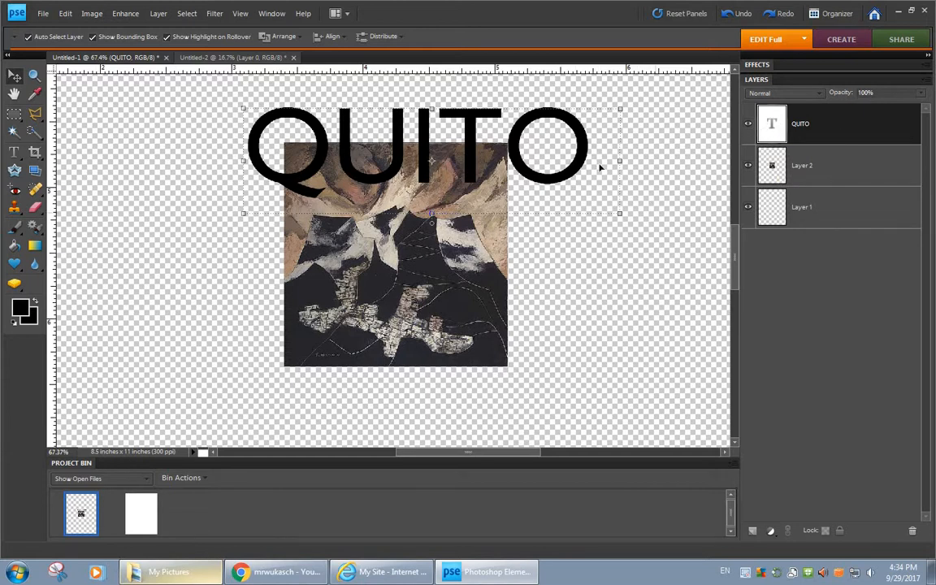
pyautogui.moveTo(619, 212); pyautogui.dragTo(614, 233)
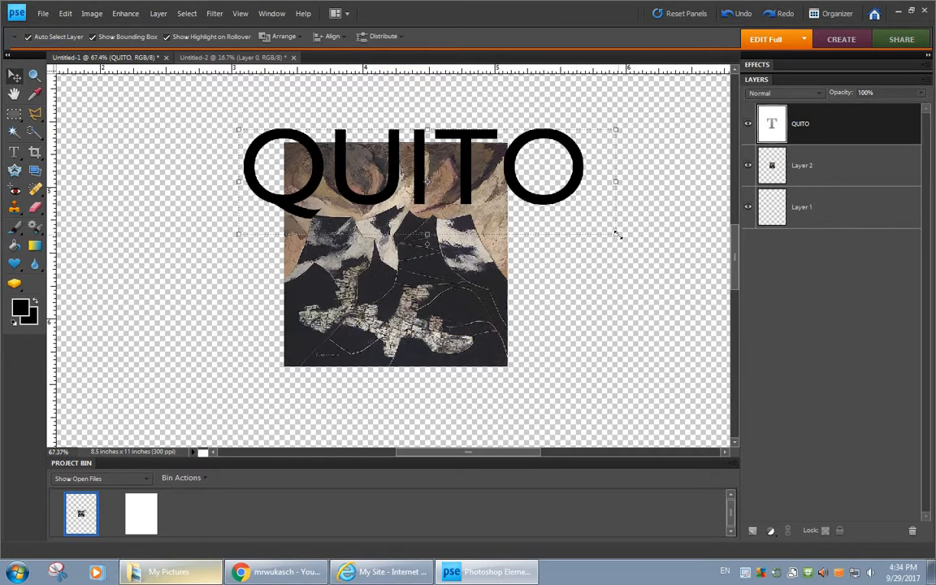
# Scale the QUITO text to about 62.8% with constrained proportions and nudge it slightly right to fit within the painting's width.
pyautogui.moveTo(616, 234); pyautogui.dragTo(499, 183)
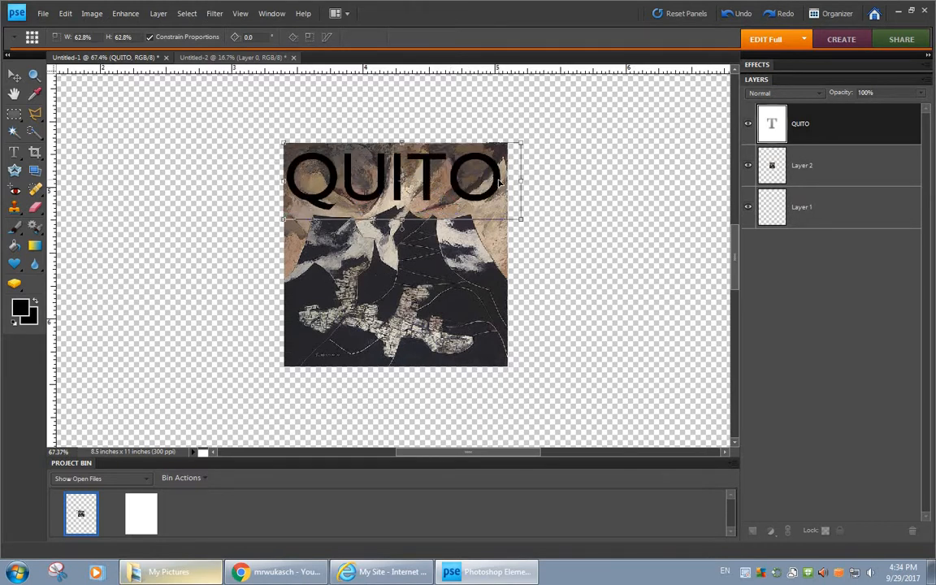
pyautogui.click(492, 223)
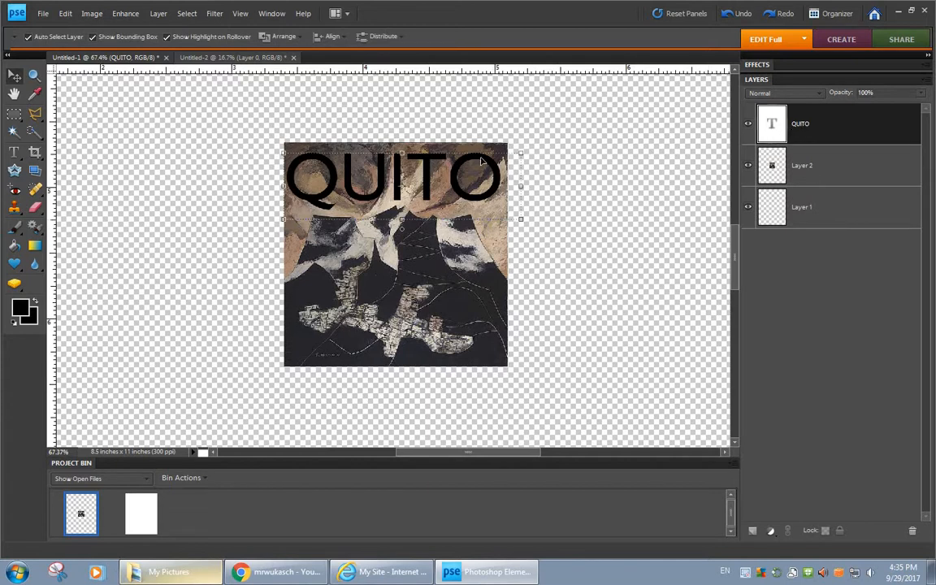
pyautogui.press('Right')
pyautogui.press('Right')
pyautogui.press('Right')
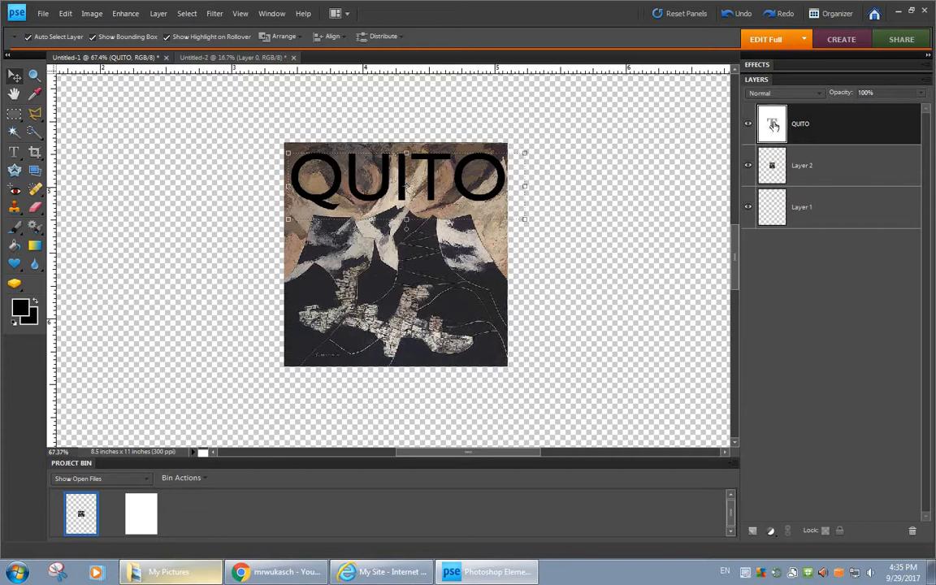
# Simplify the QUITO text layer and erase parts of its letters with the Eraser in Block mode.
pyautogui.rightClick(776, 124)
pyautogui.click(809, 196)
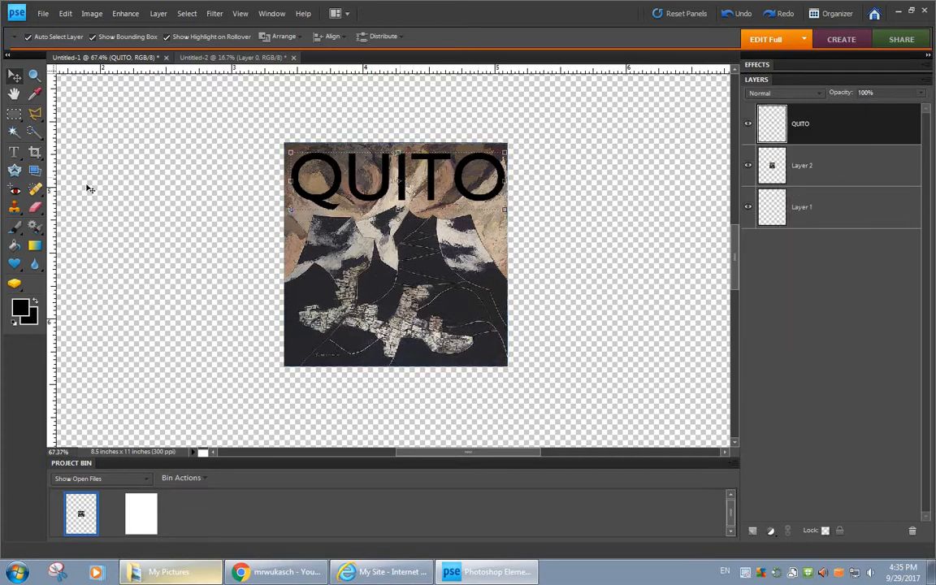
pyautogui.click(35, 207)
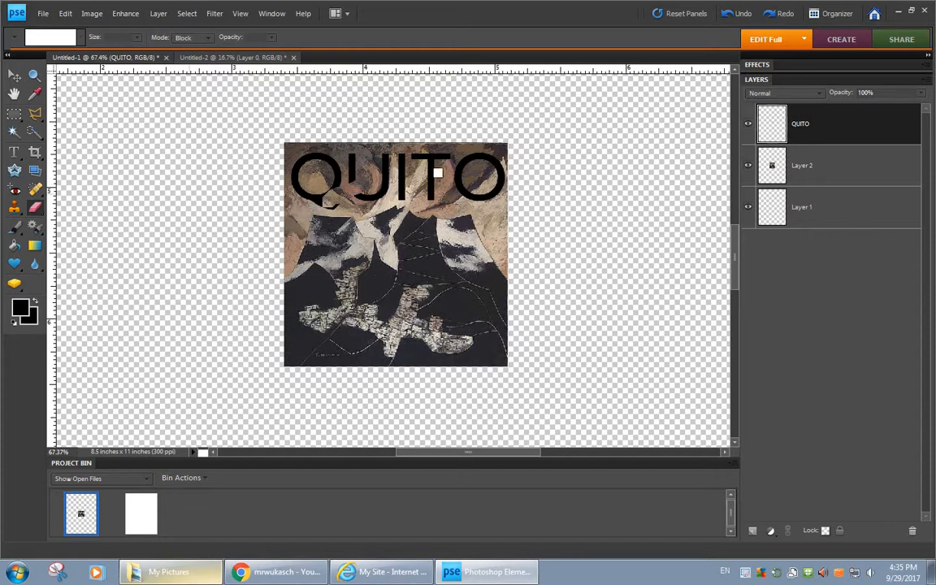
pyautogui.moveTo(412, 139); pyautogui.dragTo(491, 251)
# Try a Hue/Saturation adjustment on the painting in Layer 2 and cancel it.
pyautogui.click(801, 167)
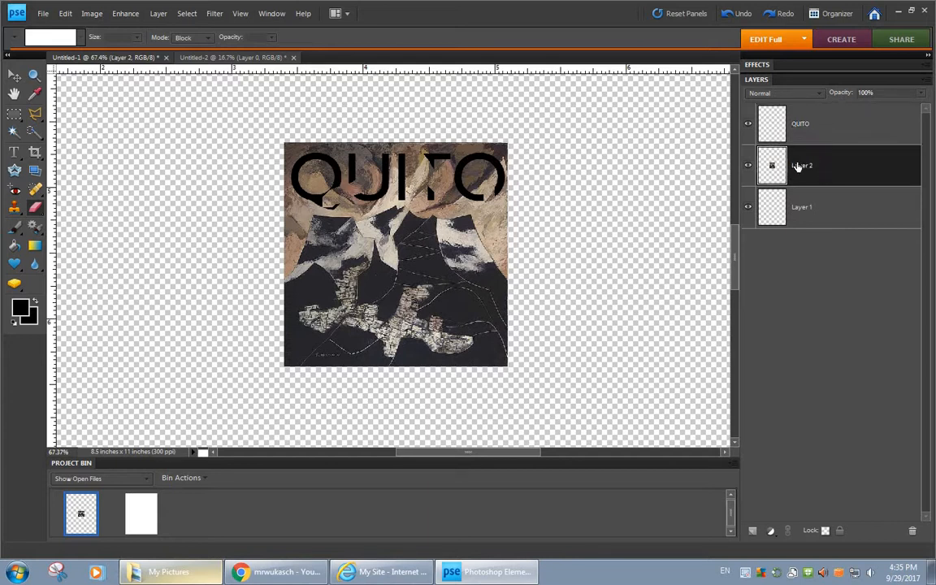
pyautogui.click(124, 14)
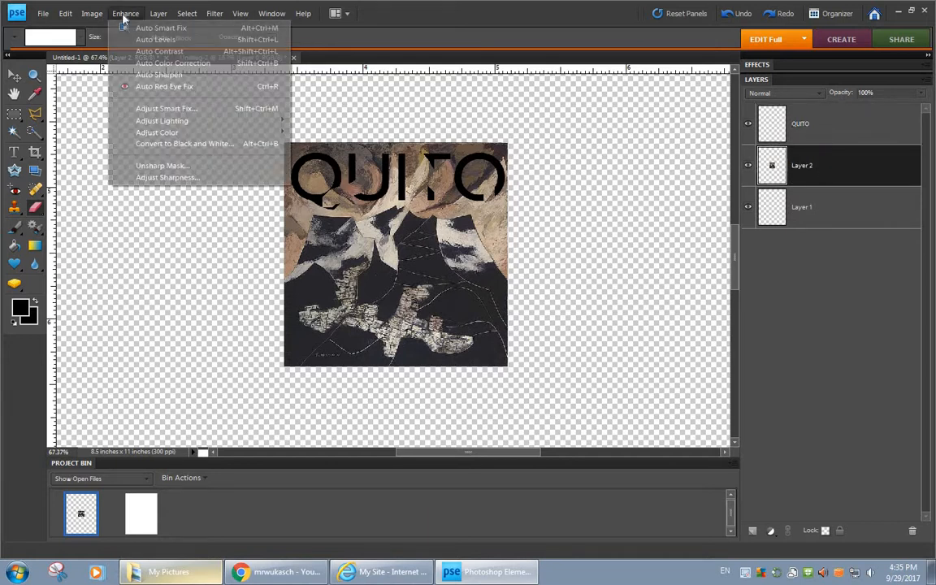
pyautogui.moveTo(163, 132)
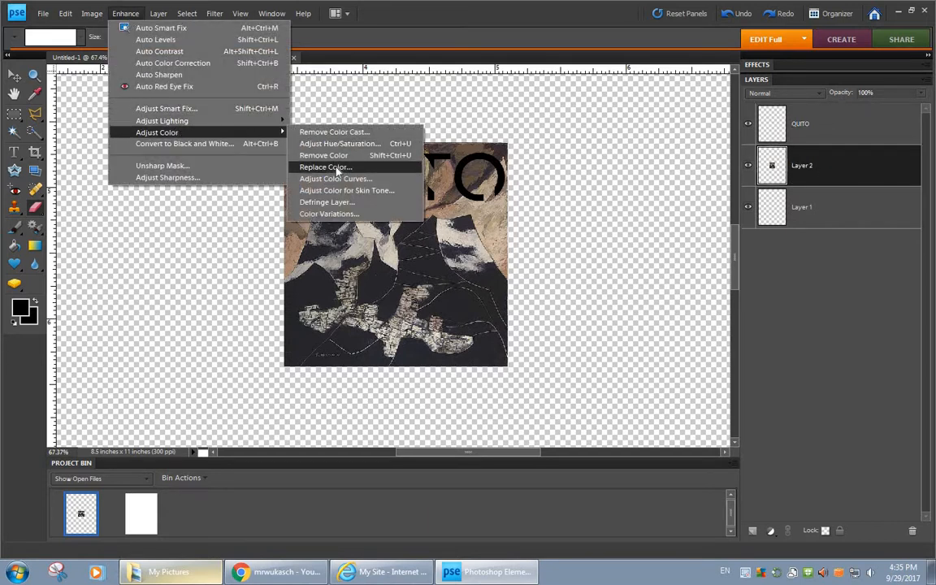
pyautogui.click(333, 144)
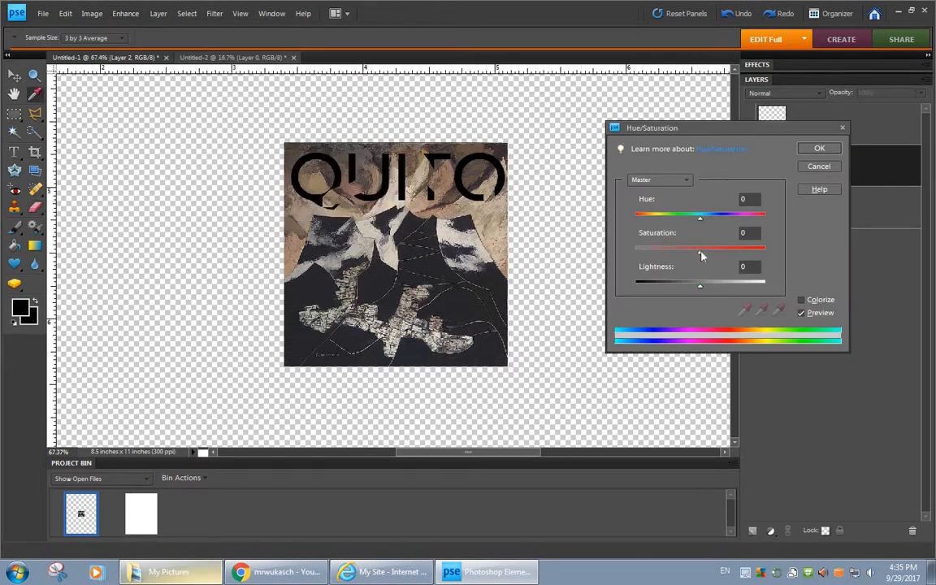
pyautogui.moveTo(747, 256); pyautogui.dragTo(698, 286)
pyautogui.click(804, 168)
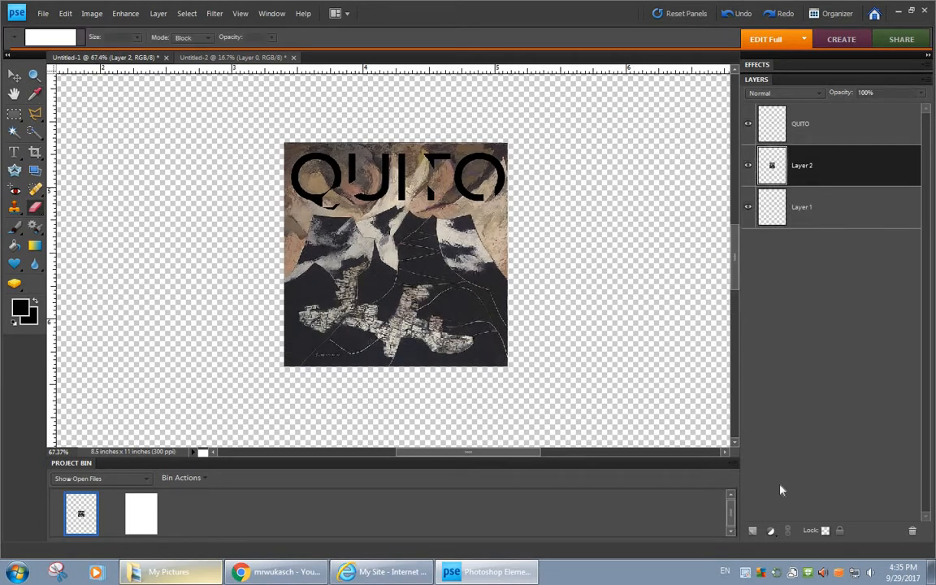
# Create a new empty layer above QUITO and rename it brush strokes.
pyautogui.click(753, 532)
pyautogui.click(752, 533)
pyautogui.moveTo(809, 169); pyautogui.dragTo(815, 114)
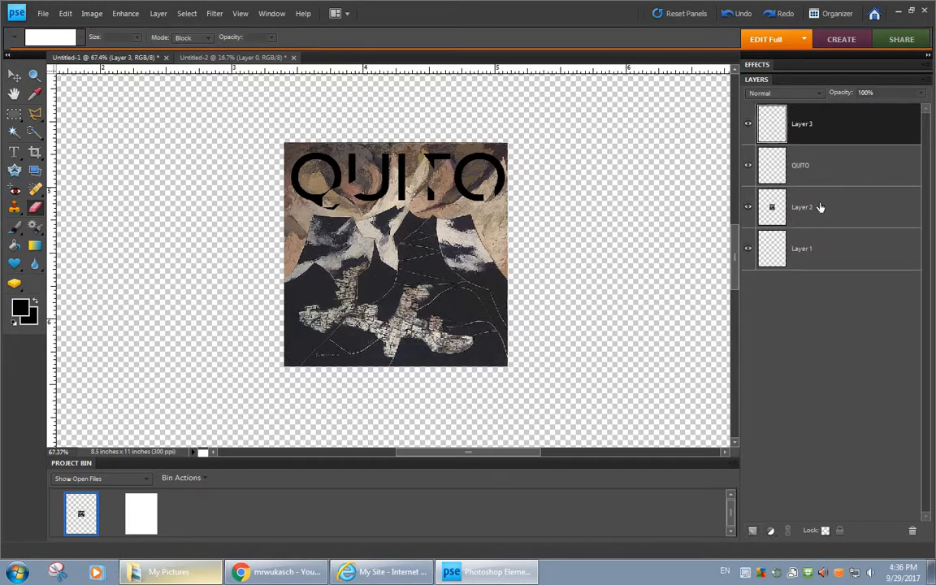
pyautogui.doubleClick(804, 126)
pyautogui.write('brush strokes')
pyautogui.press('Return')
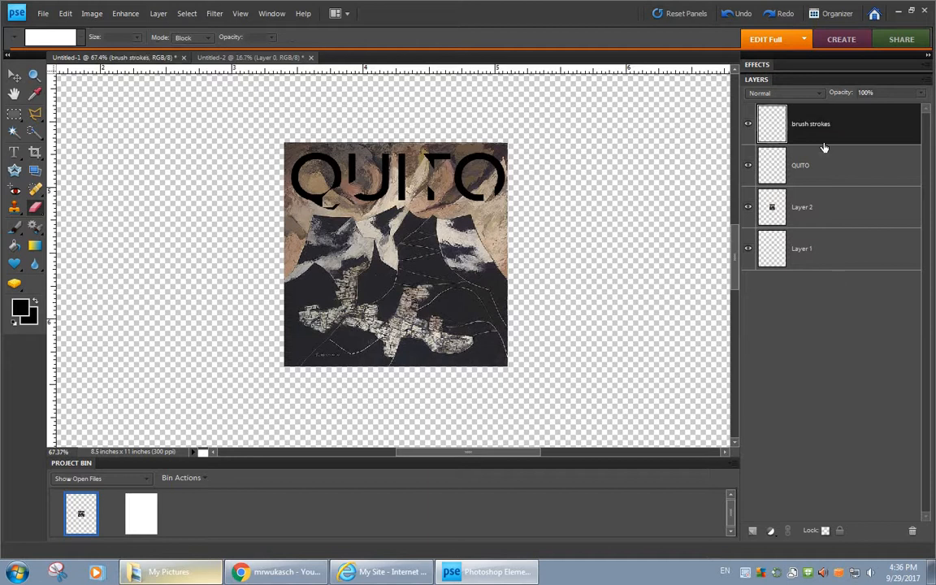
# Paint a thick orange vertical stroke over the middle of the painting with a 216 px brush on the brush strokes layer.
pyautogui.click(13, 227)
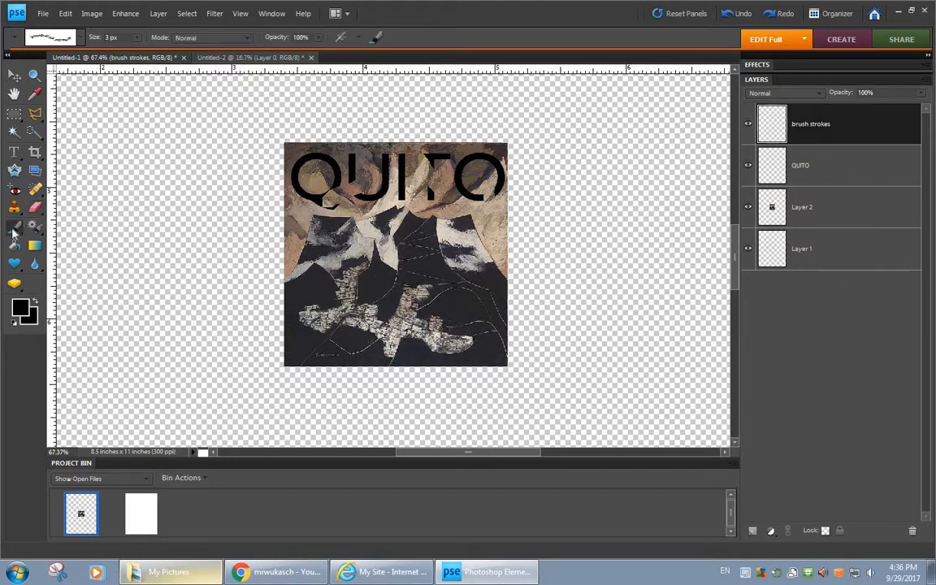
pyautogui.click(81, 42)
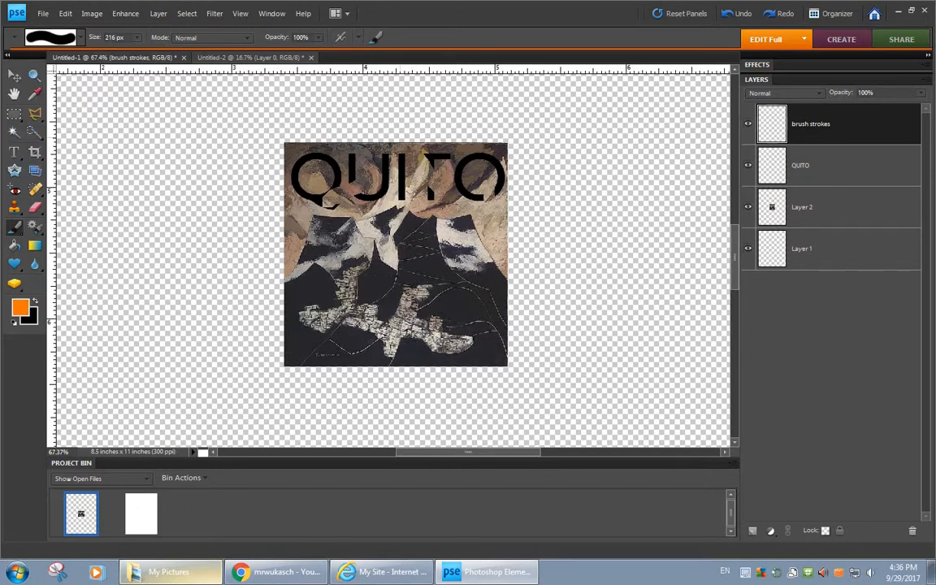
pyautogui.moveTo(394, 126)
pyautogui.mouseDown()
pyautogui.moveTo(398, 364)
pyautogui.moveTo(408, 385)
pyautogui.mouseUp()
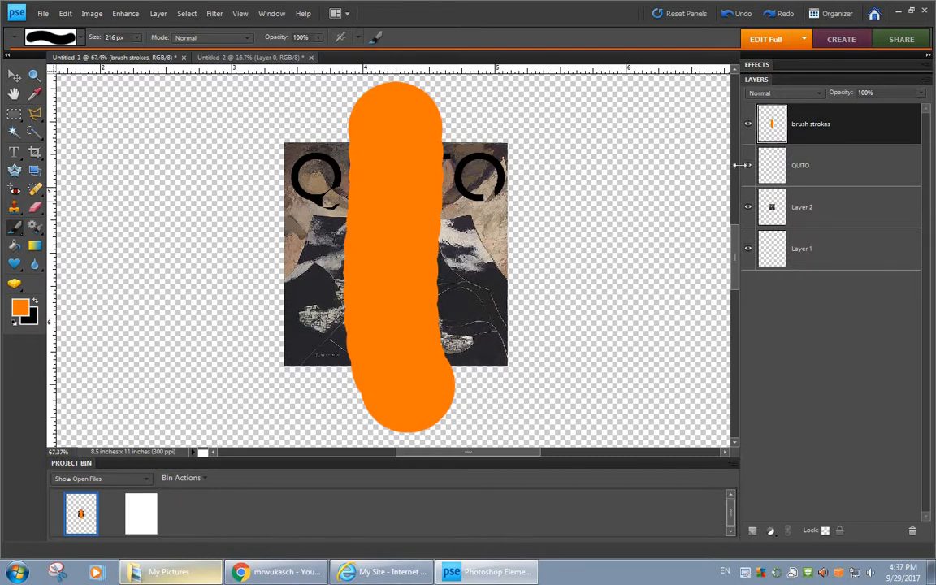
# Preview blend modes such as Darken, Color Burn, Color Dodge and Linear Dodge (Add) on the brush strokes layer.
pyautogui.click(821, 94)
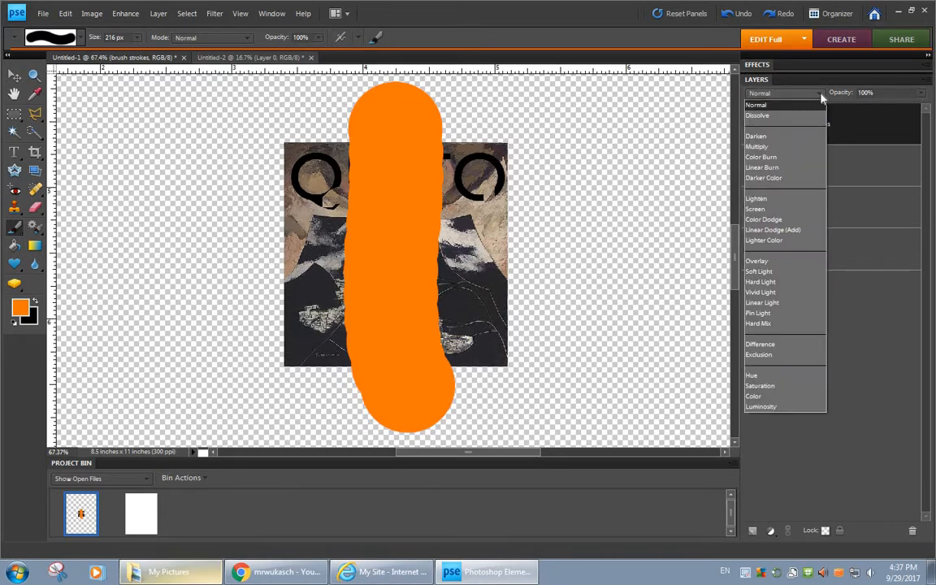
pyautogui.click(821, 95)
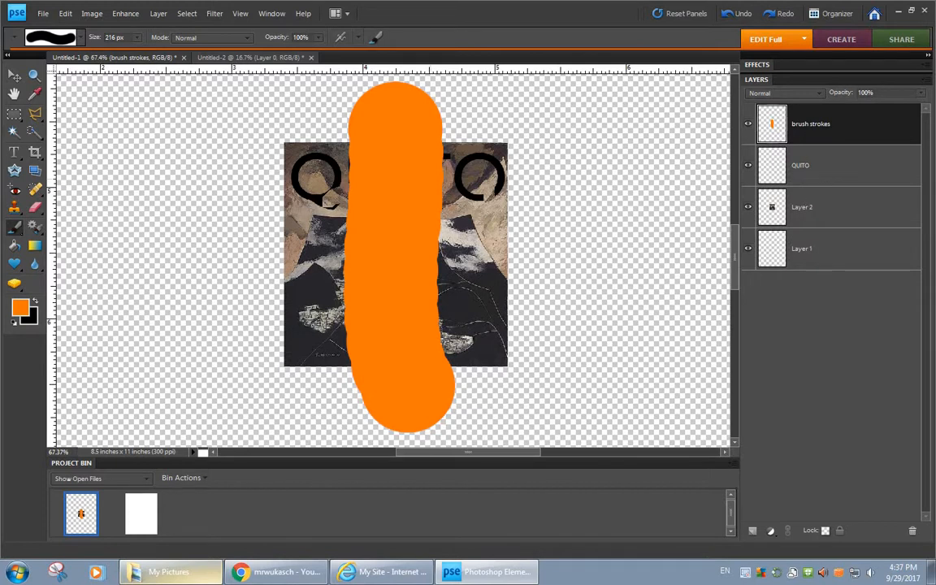
pyautogui.click(819, 93)
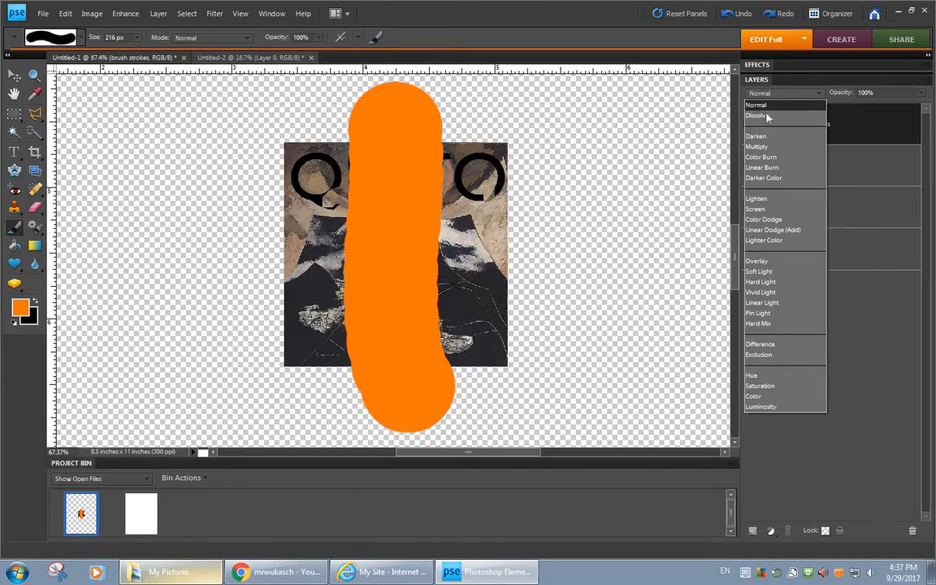
pyautogui.click(776, 104)
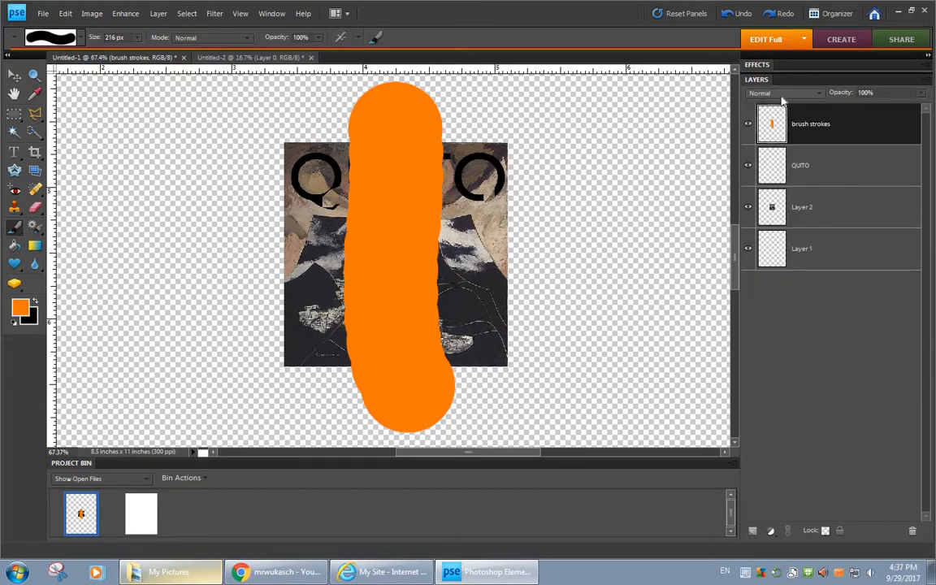
pyautogui.click(781, 99)
pyautogui.click(781, 98)
pyautogui.press('Down')
pyautogui.press('Down')
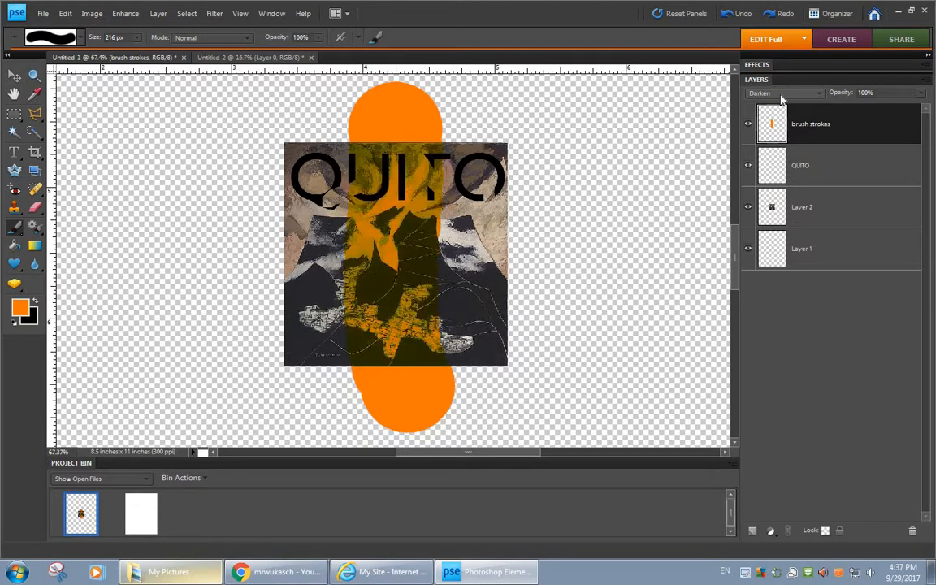
pyautogui.press('Down')
pyautogui.press('Down')
pyautogui.press('Down')
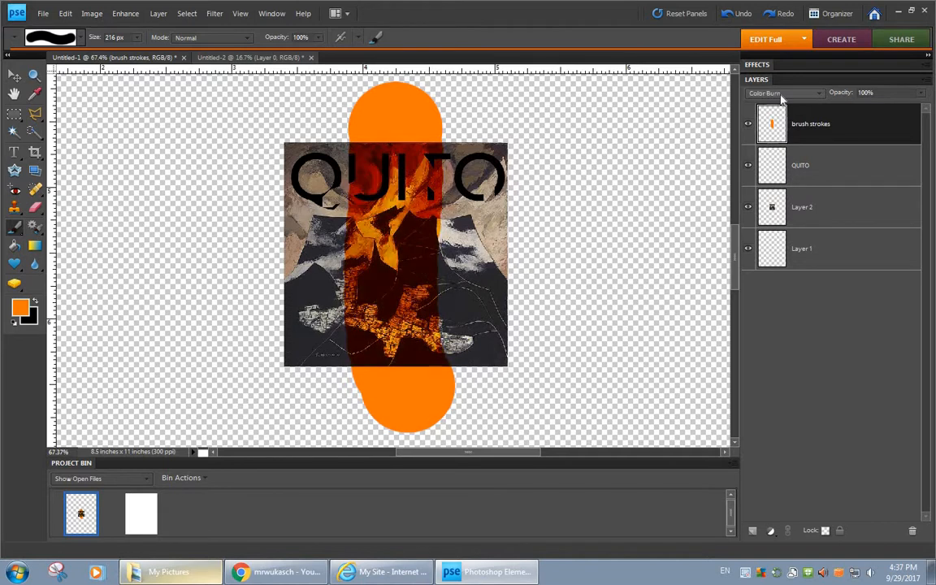
pyautogui.press('Down')
pyautogui.press('Down')
pyautogui.press('Down')
pyautogui.press('Down')
pyautogui.press('Down')
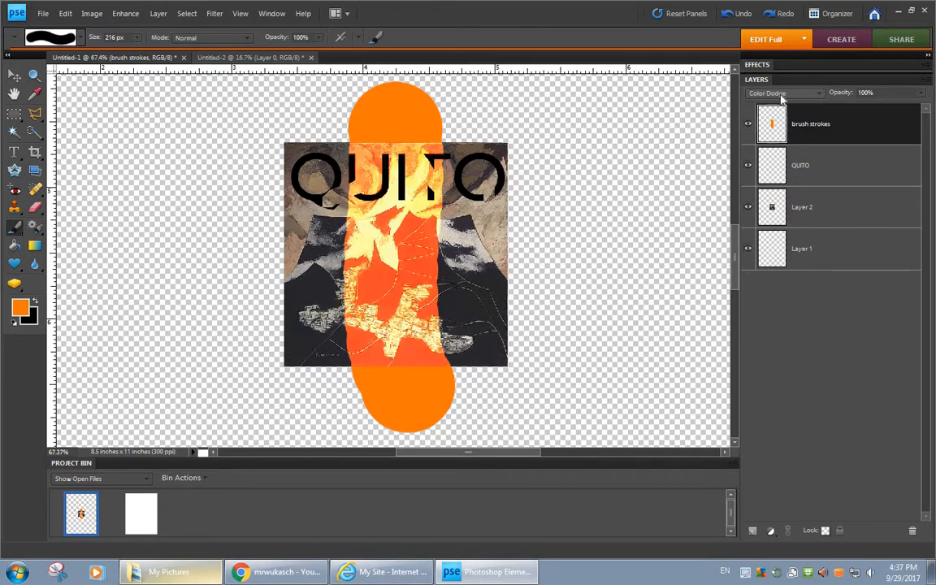
pyautogui.press('Down')
pyautogui.press('Up')
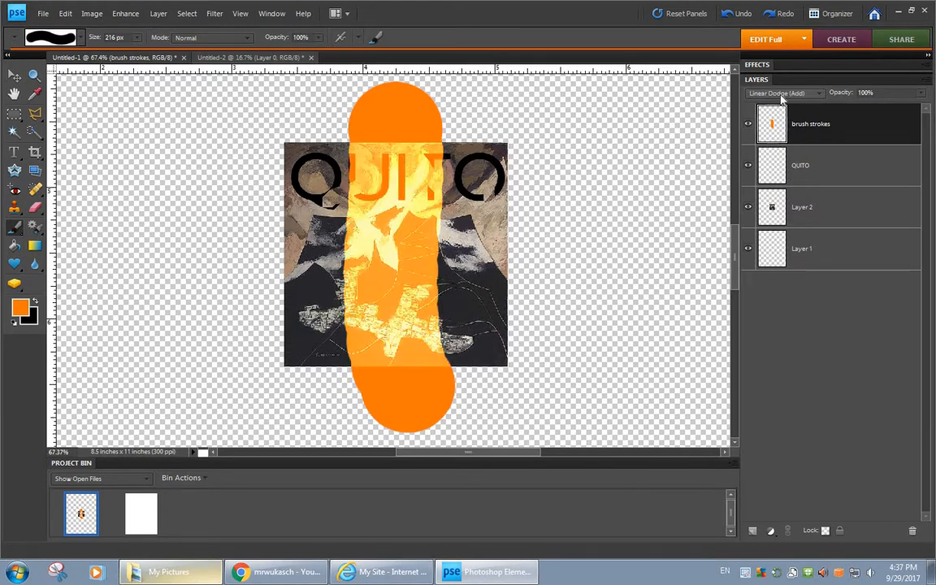
pyautogui.press('Down')
pyautogui.press('Down')
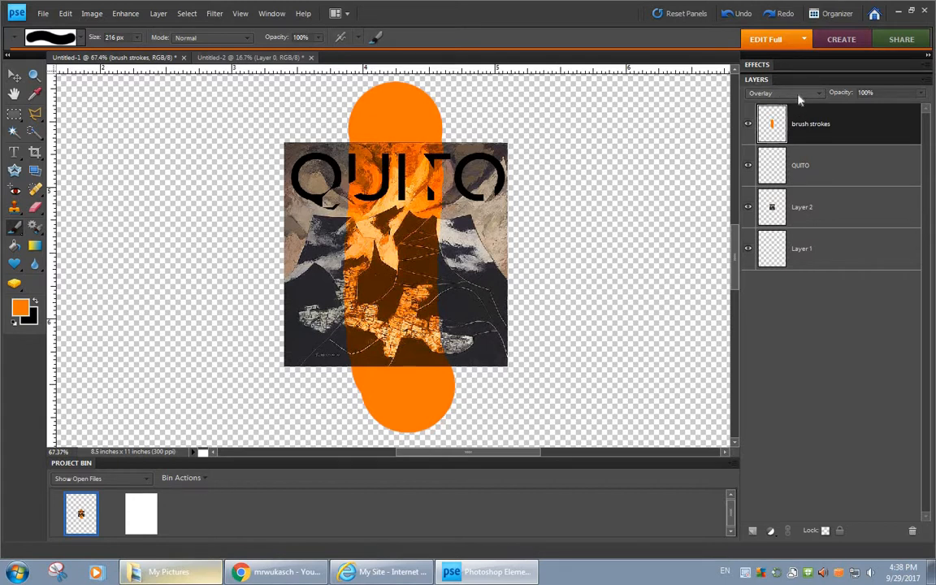
# Try the Lighter Color blend mode on the brush strokes layer and set it to Overlay.
pyautogui.click(799, 93)
pyautogui.click(772, 245)
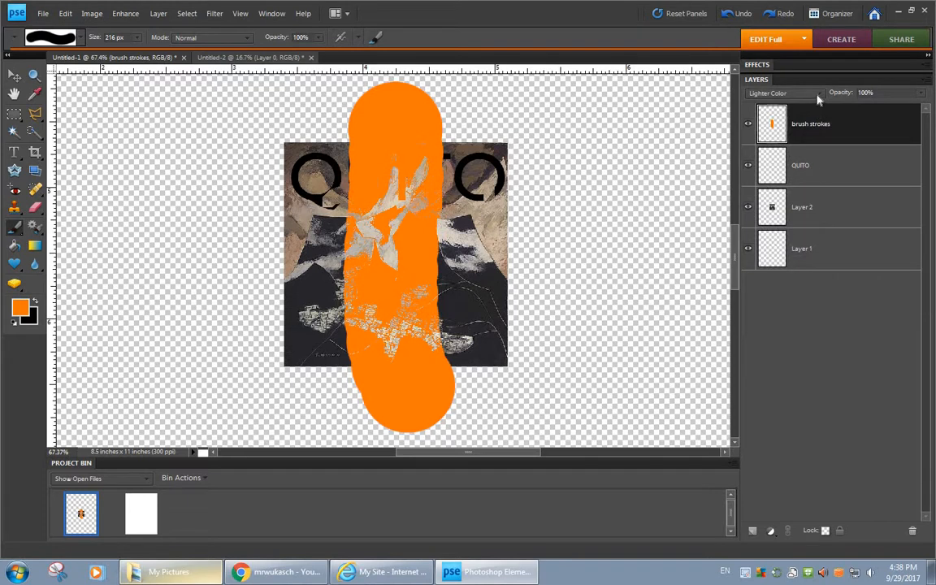
pyautogui.click(818, 94)
pyautogui.click(780, 259)
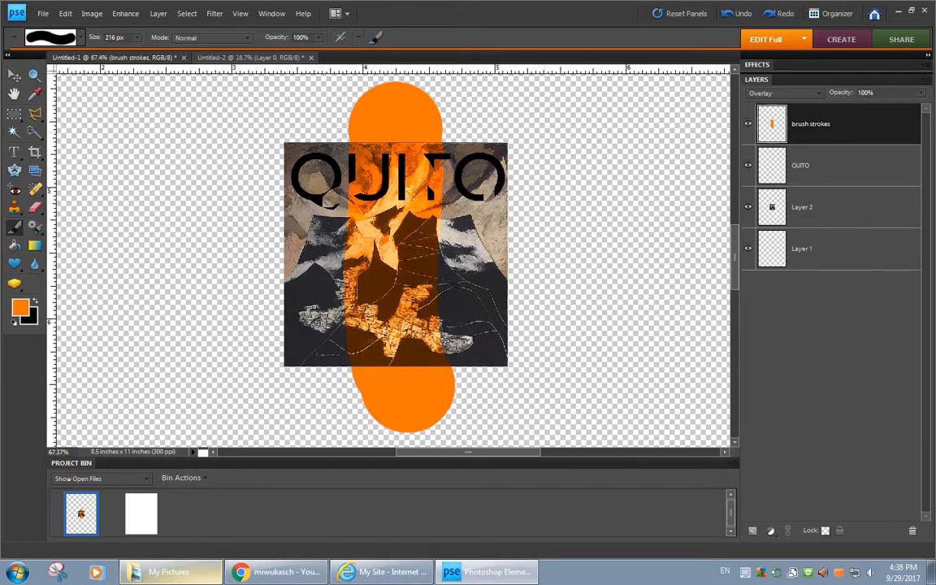
# Try placing the QUITO layer beneath Layer 2 and return it to above the painting.
pyautogui.click(13, 75)
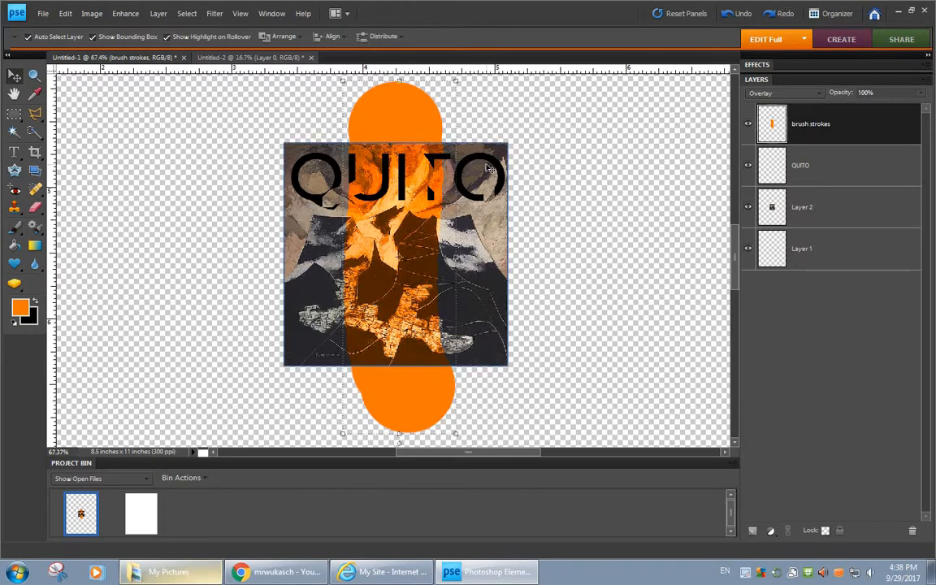
pyautogui.click(815, 172)
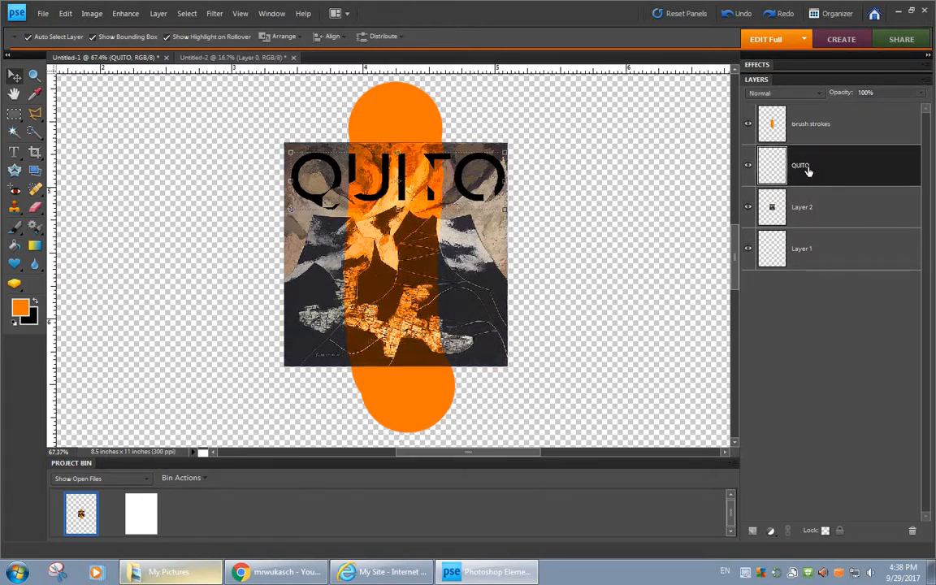
pyautogui.moveTo(803, 169); pyautogui.dragTo(811, 213)
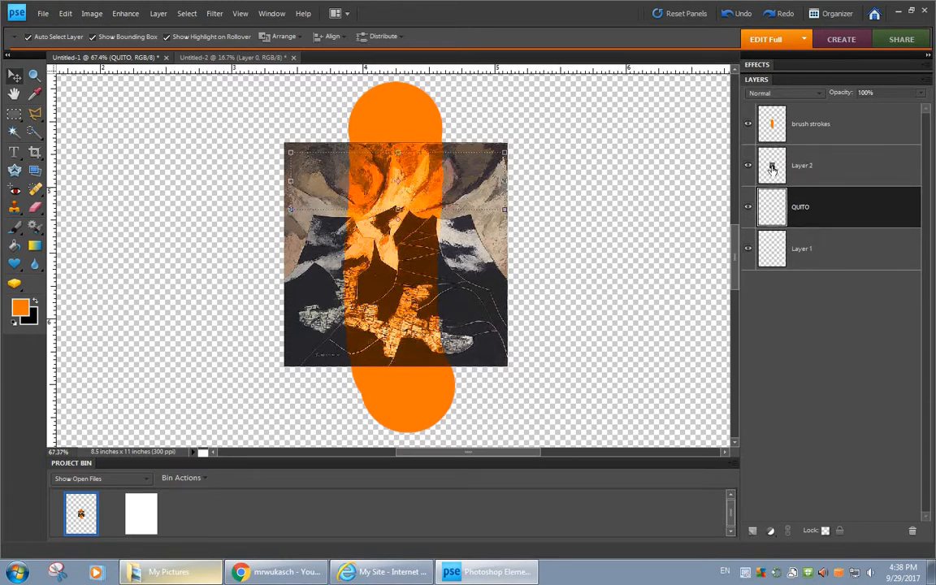
pyautogui.moveTo(818, 206); pyautogui.dragTo(821, 166)
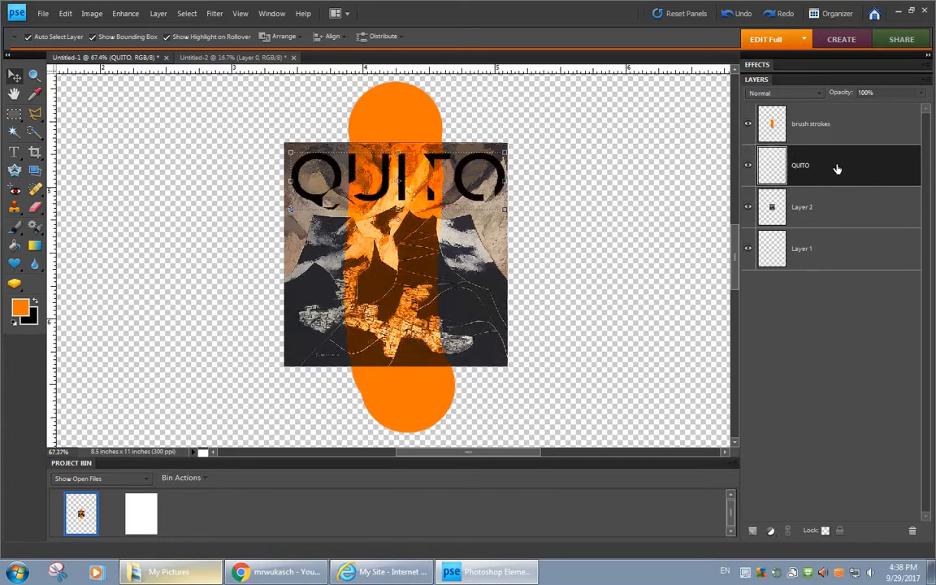
# Place the brush strokes layer between QUITO and Layer 2, and shift the orange stroke slightly upward with the Move tool.
pyautogui.moveTo(830, 167)
pyautogui.mouseDown()
pyautogui.moveTo(835, 226)
pyautogui.moveTo(830, 149)
pyautogui.mouseUp()
pyautogui.click(802, 122)
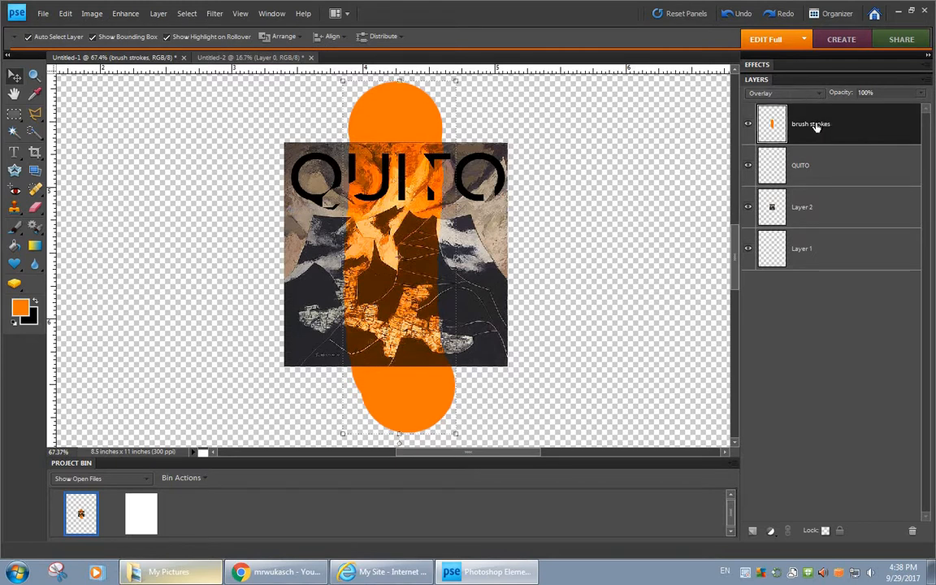
pyautogui.moveTo(817, 127)
pyautogui.mouseDown()
pyautogui.moveTo(827, 233)
pyautogui.moveTo(825, 151)
pyautogui.mouseUp()
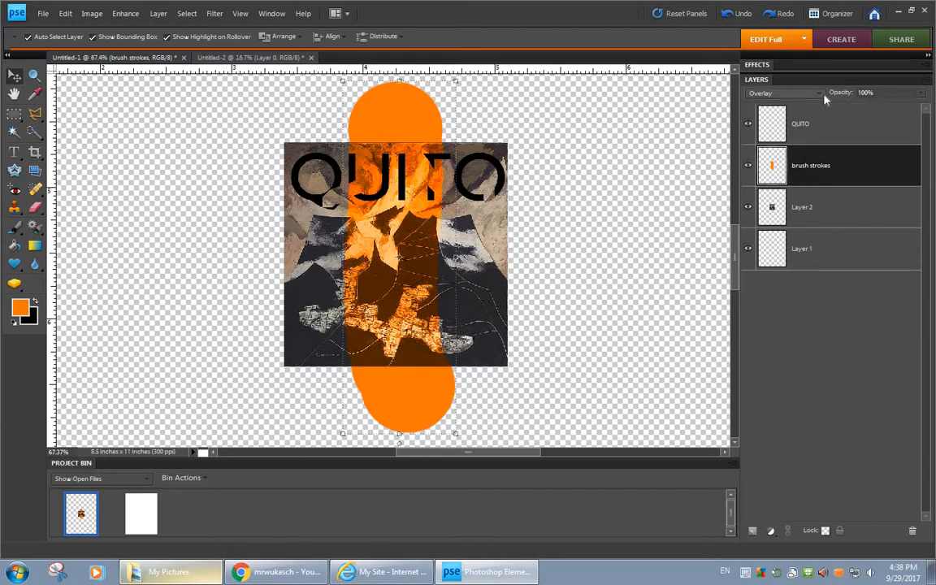
pyautogui.moveTo(381, 127)
pyautogui.mouseDown()
pyautogui.moveTo(455, 102)
pyautogui.moveTo(382, 101)
pyautogui.mouseUp()
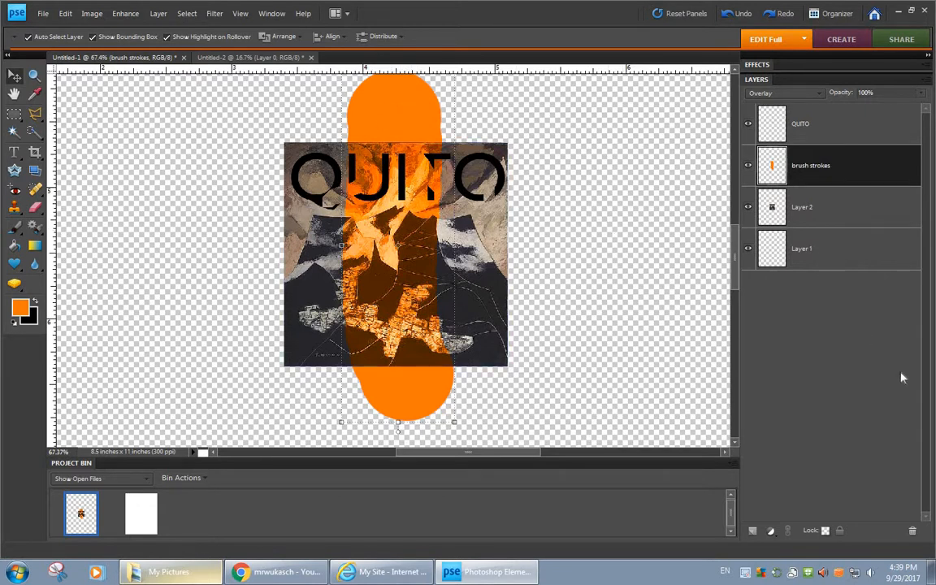
# Lock the brush strokes layer completely and try to select the orange stroke with the Move tool.
pyautogui.click(841, 531)
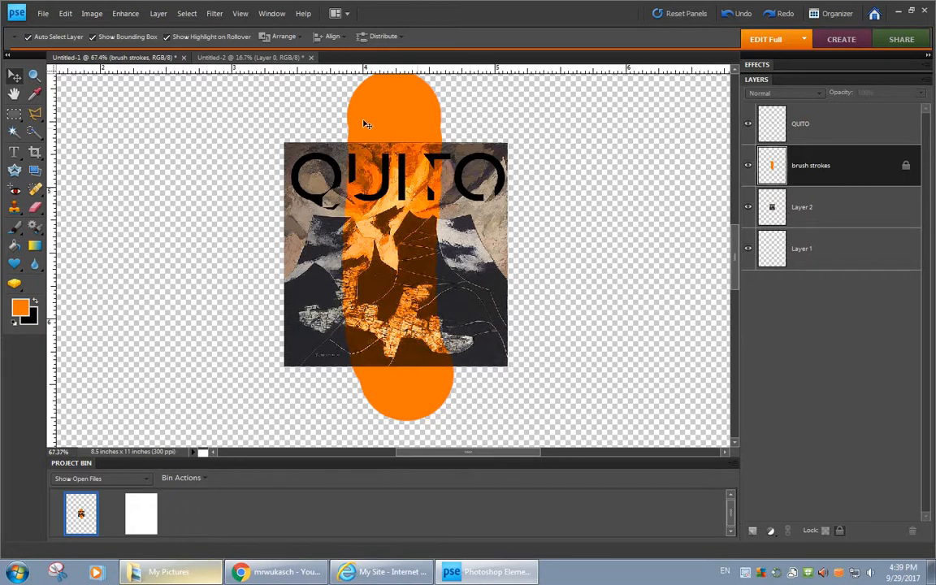
pyautogui.click(411, 113)
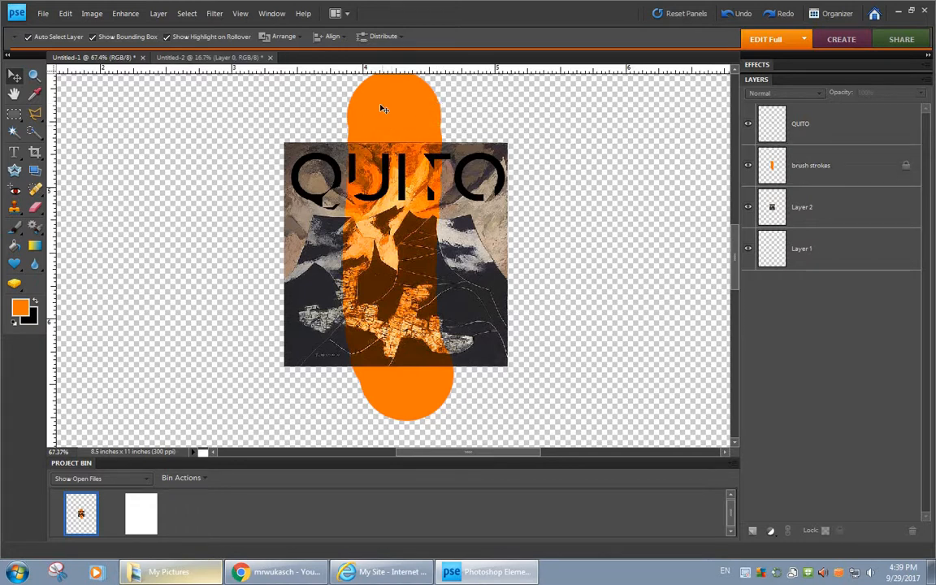
# Move the QUITO lettering slightly up and left on the painting with the Move tool, trying to select the locked orange stroke in between.
pyautogui.moveTo(322, 154)
pyautogui.mouseDown()
pyautogui.moveTo(316, 167)
pyautogui.moveTo(327, 155)
pyautogui.mouseUp()
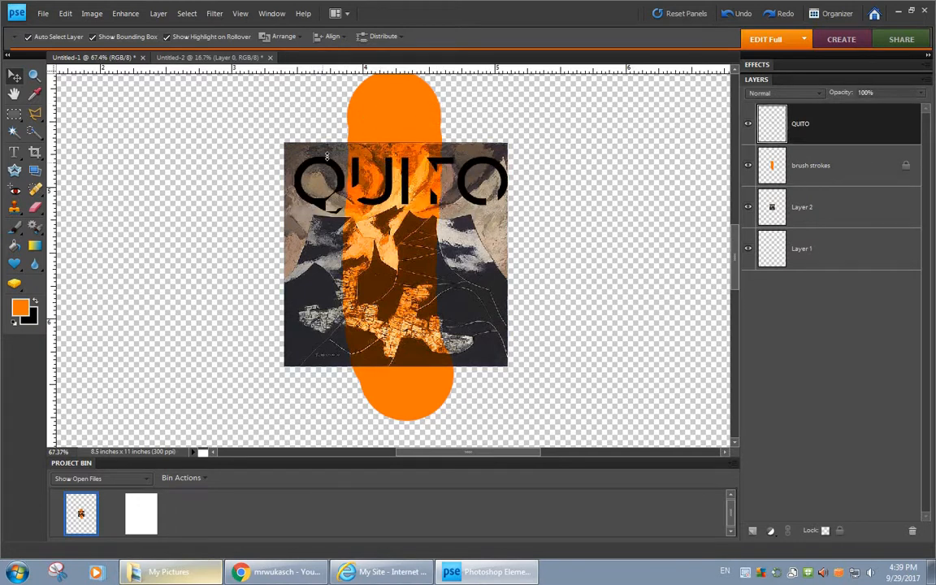
pyautogui.click(415, 120)
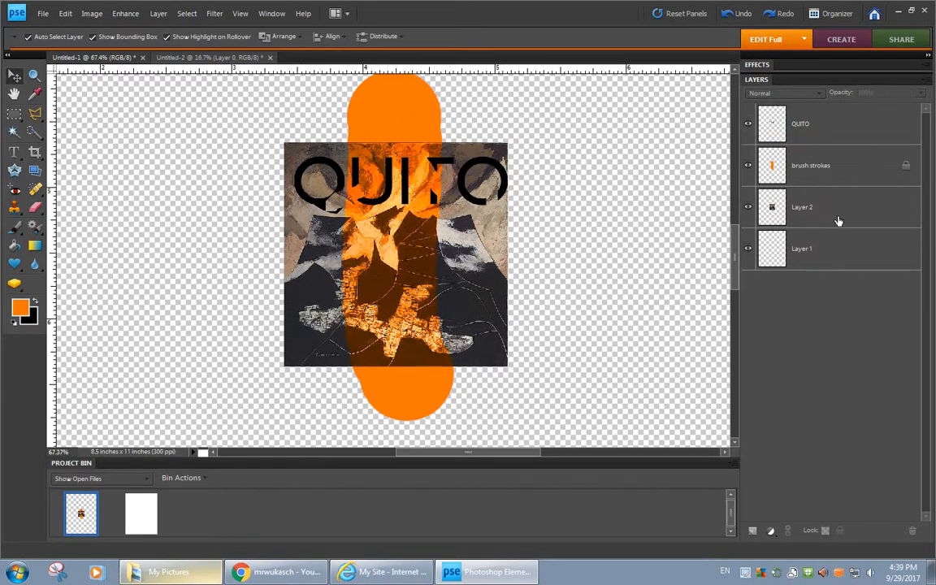
pyautogui.click(816, 132)
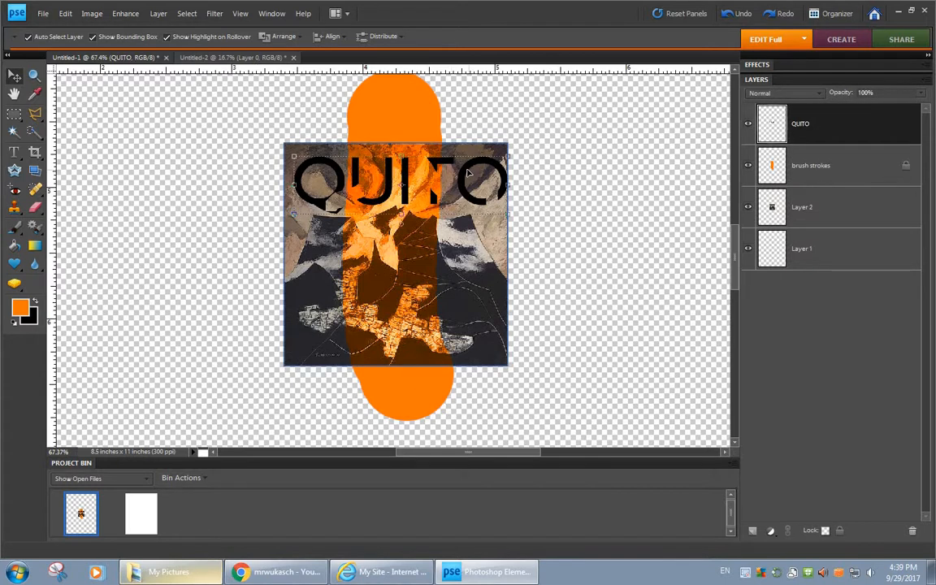
pyautogui.moveTo(469, 172); pyautogui.dragTo(463, 165)
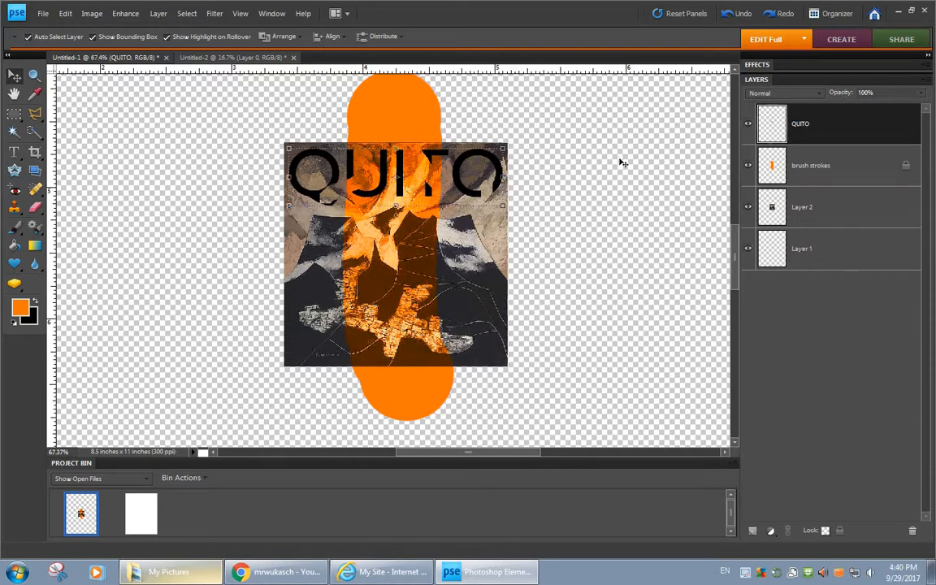
pyautogui.click(563, 180)
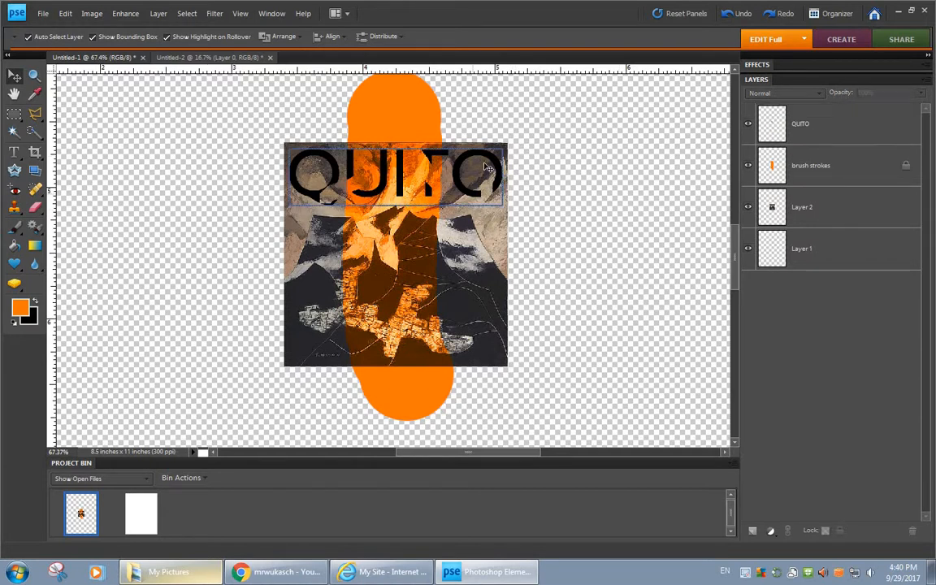
# Lower the opacity of the QUITO layer to 57%.
pyautogui.click(840, 129)
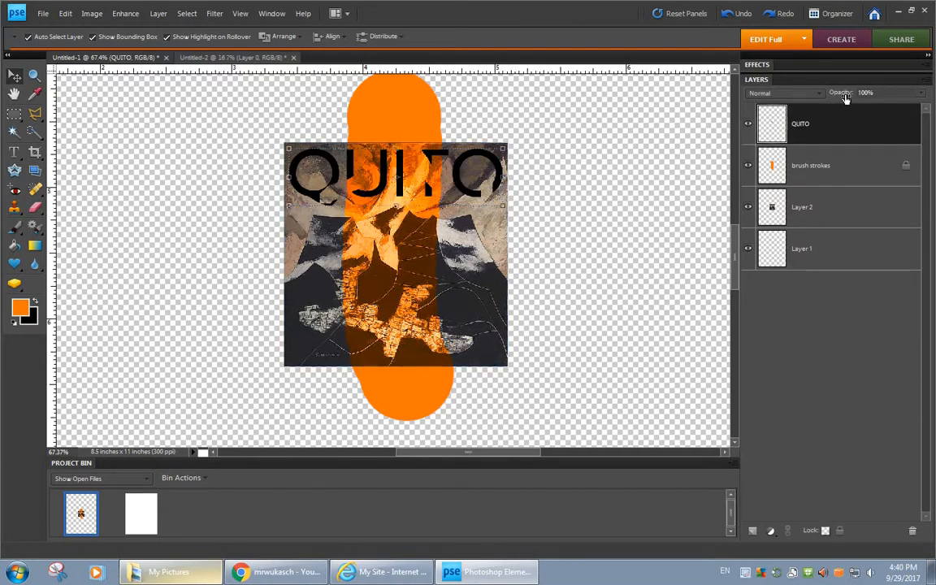
pyautogui.moveTo(846, 96); pyautogui.dragTo(826, 95)
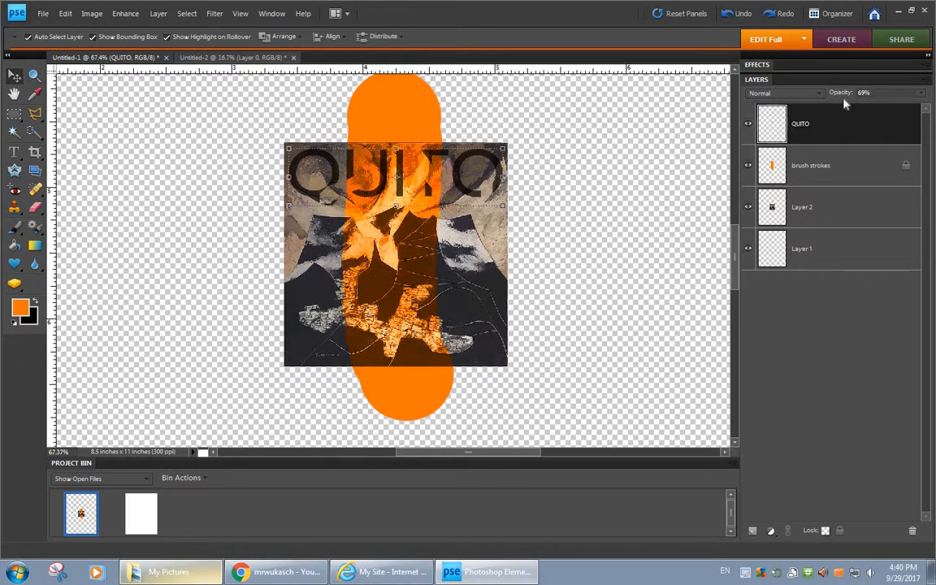
pyautogui.moveTo(843, 102); pyautogui.dragTo(827, 94)
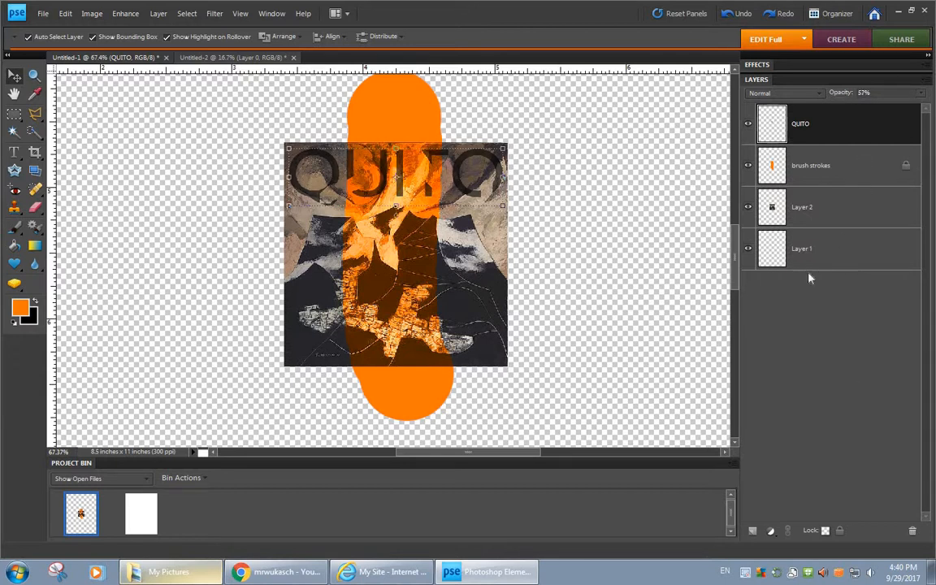
# Delete the empty Layer 1 from the bottom of the layer stack.
pyautogui.click(824, 254)
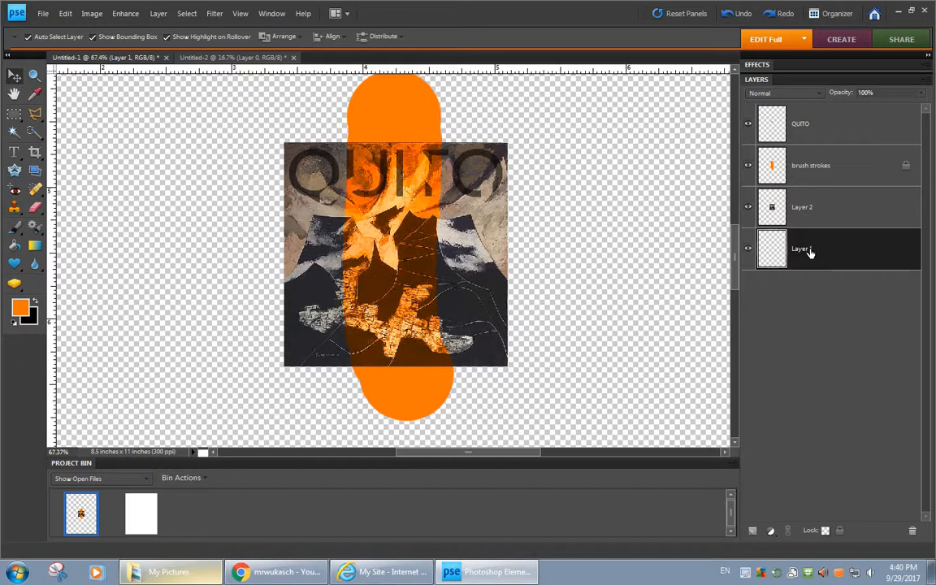
pyautogui.moveTo(809, 252); pyautogui.dragTo(829, 255)
pyautogui.rightClick(831, 254)
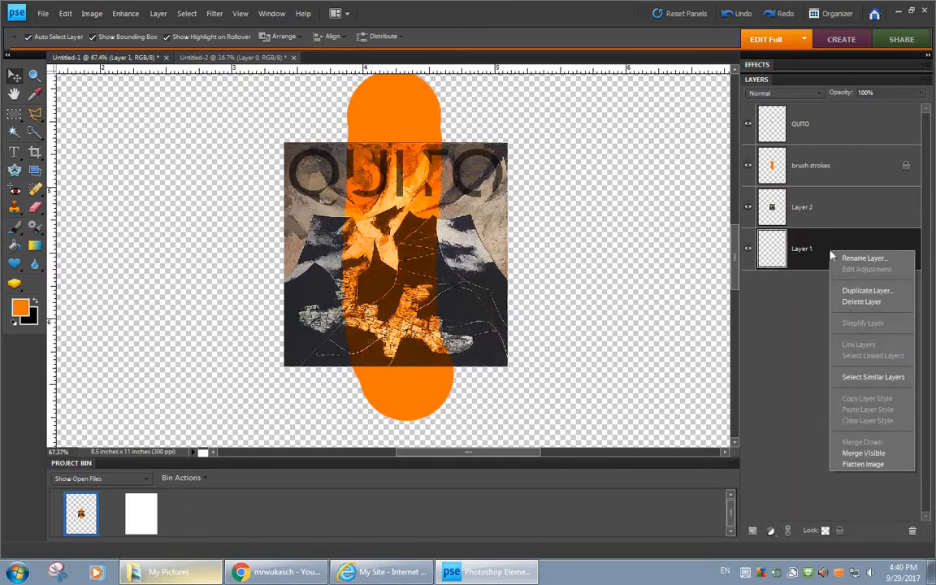
pyautogui.click(859, 303)
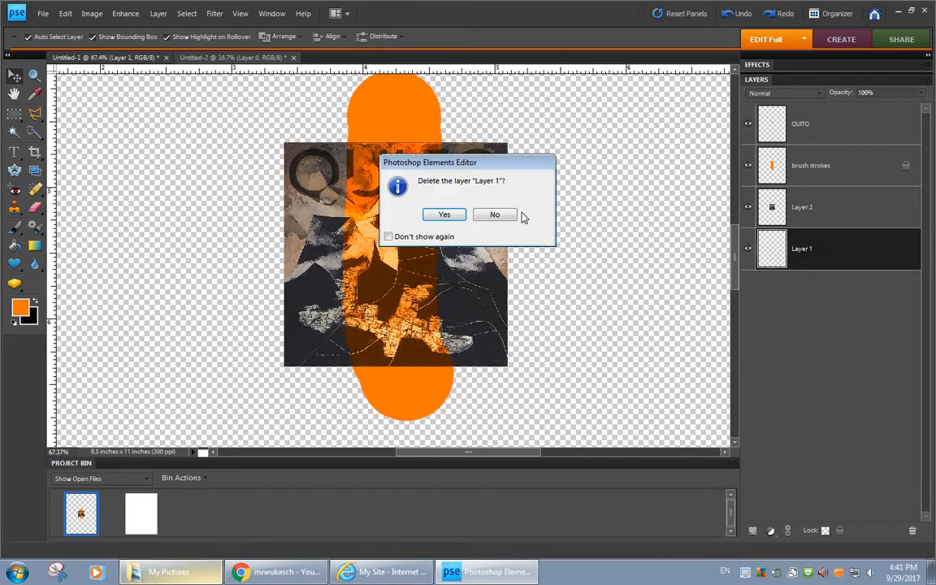
pyautogui.click(446, 216)
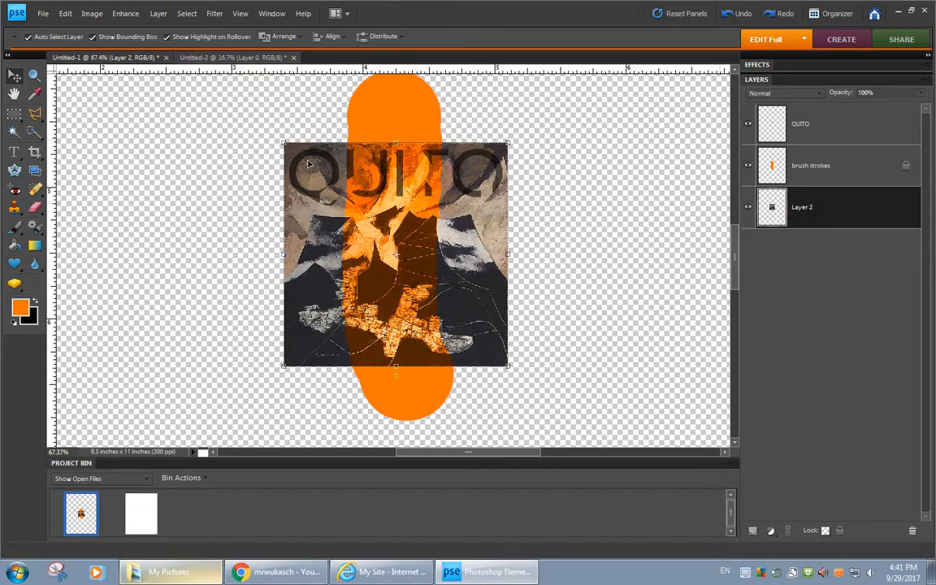
# Try a rectangular marquee selection around the QUITO lettering with the QUITO layer active, and clear the selection.
pyautogui.click(15, 114)
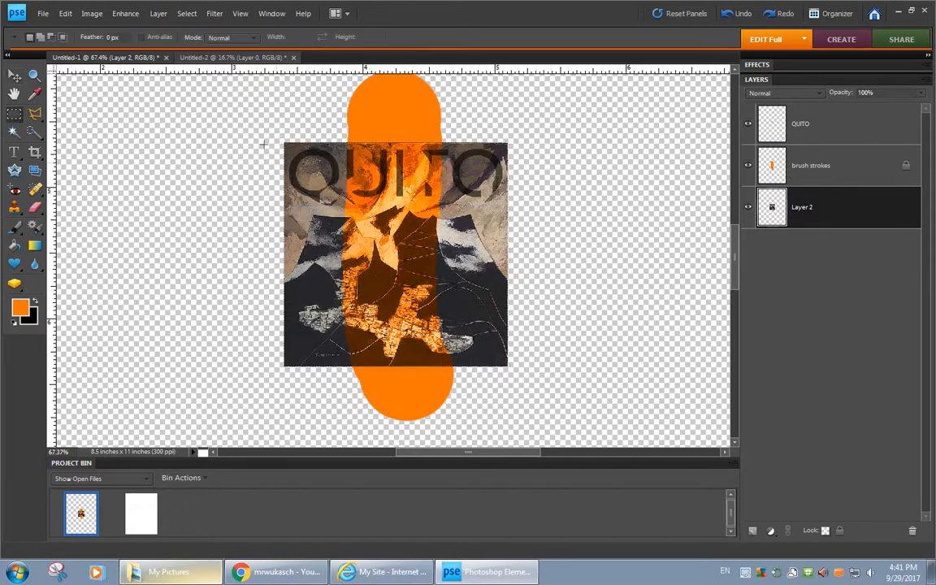
pyautogui.moveTo(374, 169); pyautogui.dragTo(524, 211)
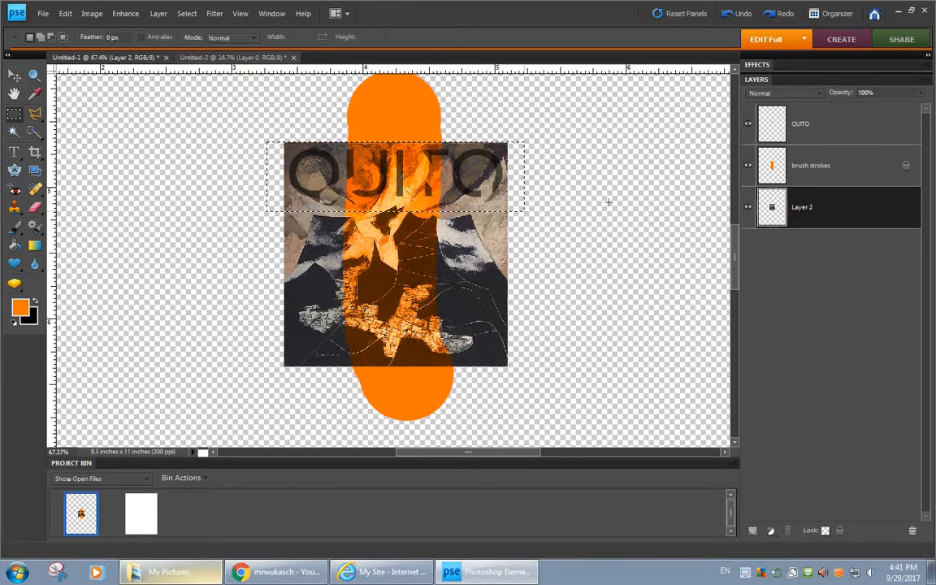
pyautogui.click(803, 128)
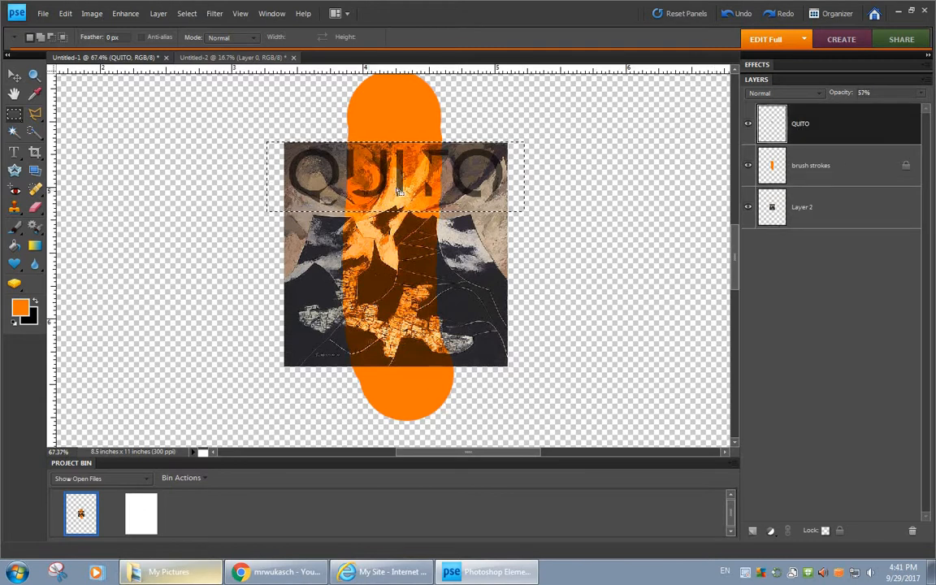
pyautogui.click(570, 188)
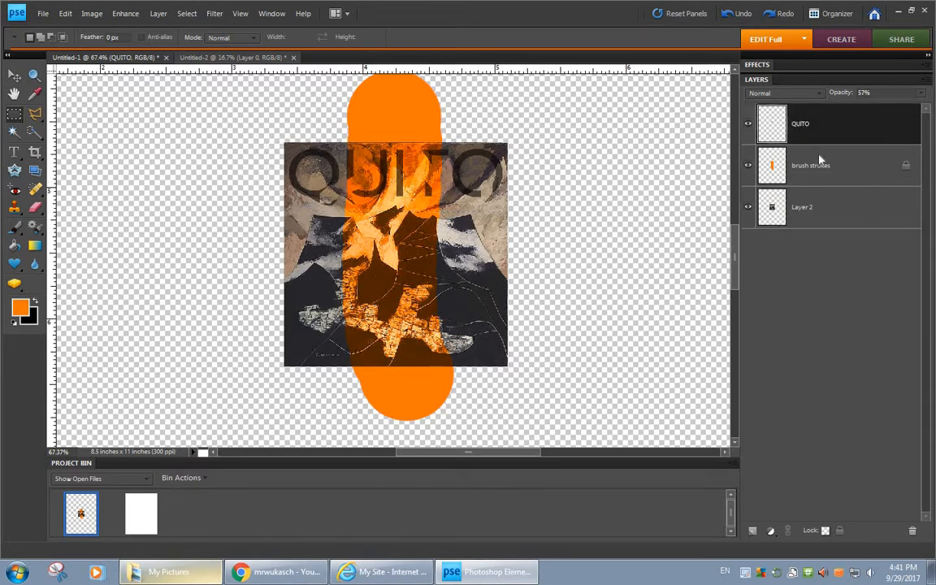
# Load the QUITO letter shapes as a selection and paint them with the Brush tool in light peach (fdd6b3).
pyautogui.keyDown('ctrl'); pyautogui.click(772, 129); pyautogui.keyUp('ctrl')
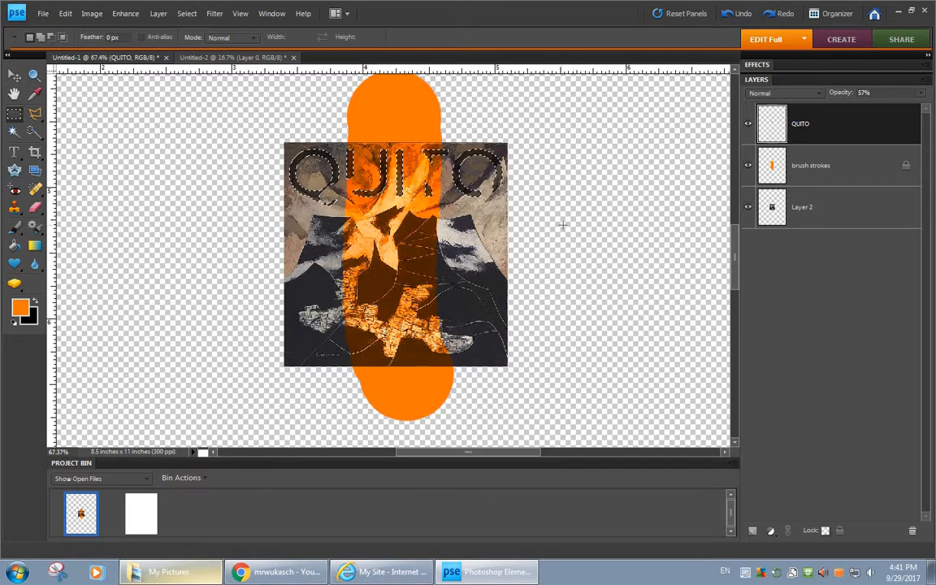
pyautogui.click(14, 230)
pyautogui.click(20, 306)
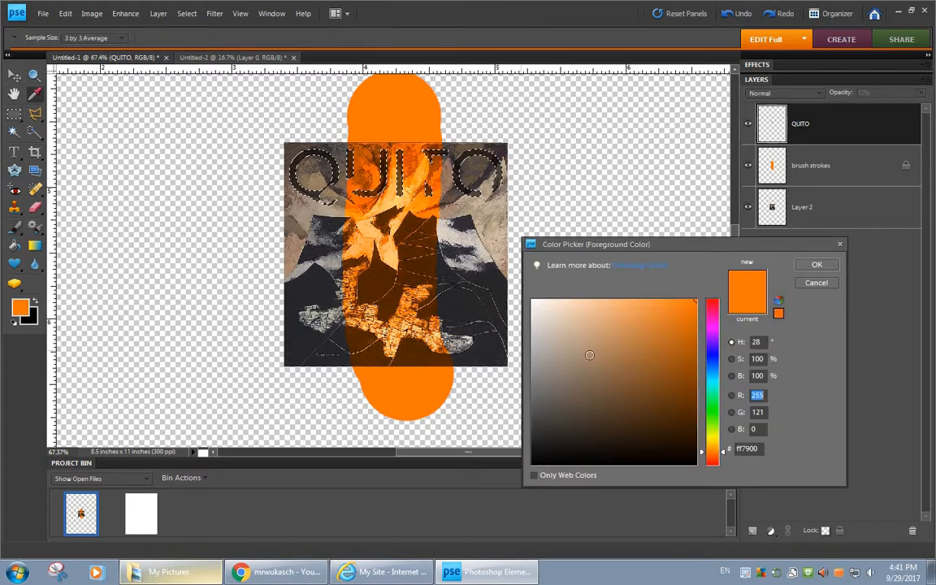
pyautogui.click(655, 377)
pyautogui.moveTo(656, 377)
pyautogui.mouseDown()
pyautogui.moveTo(638, 318)
pyautogui.moveTo(575, 301)
pyautogui.mouseUp()
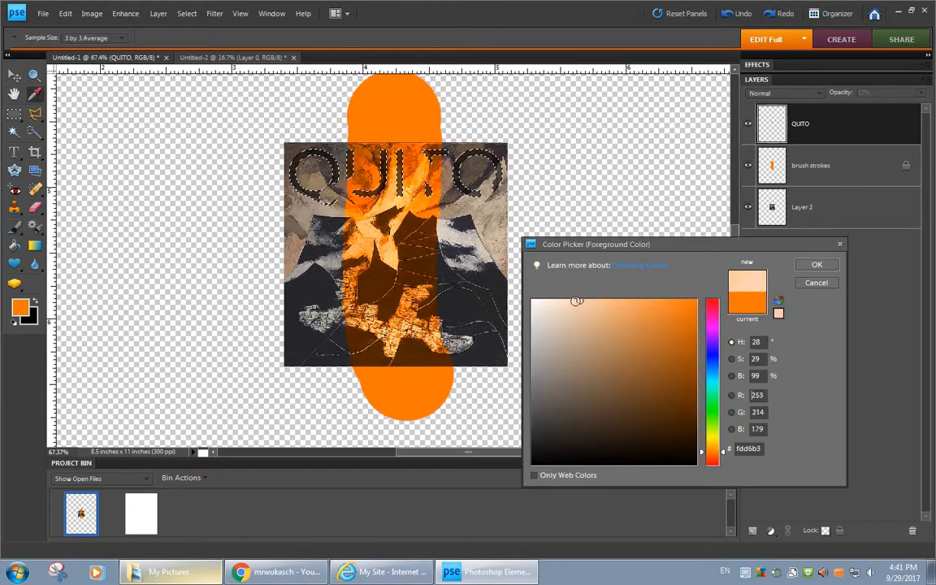
pyautogui.click(819, 265)
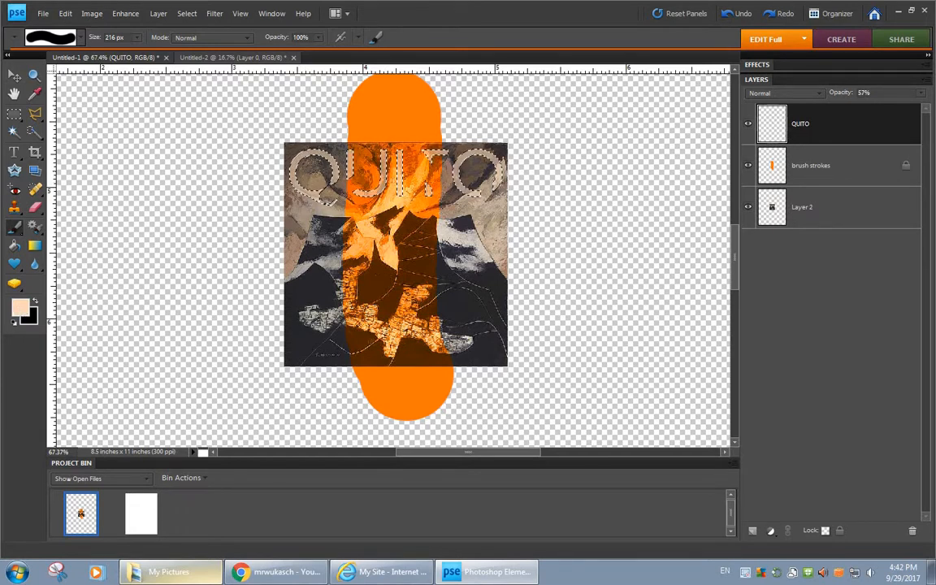
# Restore the QUITO layer's opacity to 100% and deselect the lettering.
pyautogui.moveTo(923, 93); pyautogui.dragTo(934, 96)
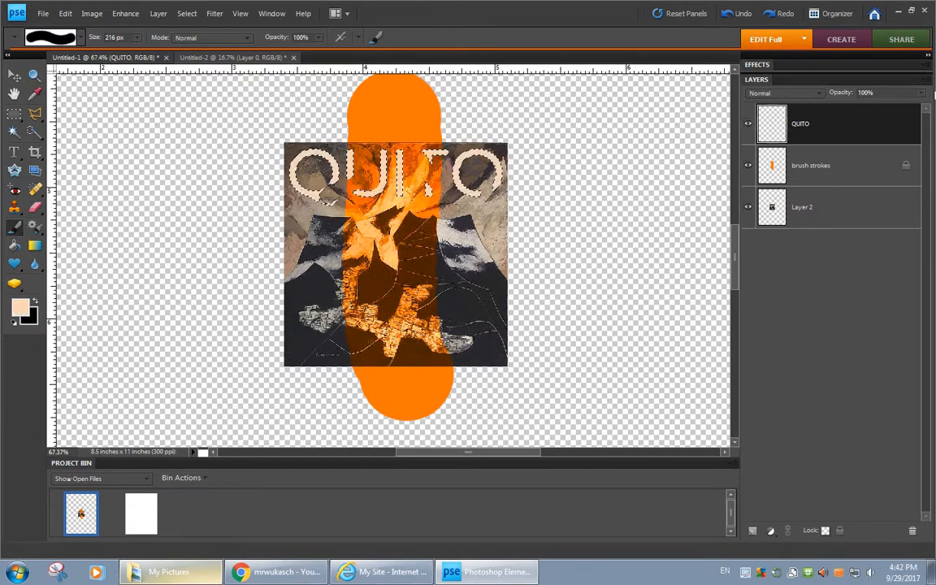
pyautogui.hotkey('ctrl', 'd')
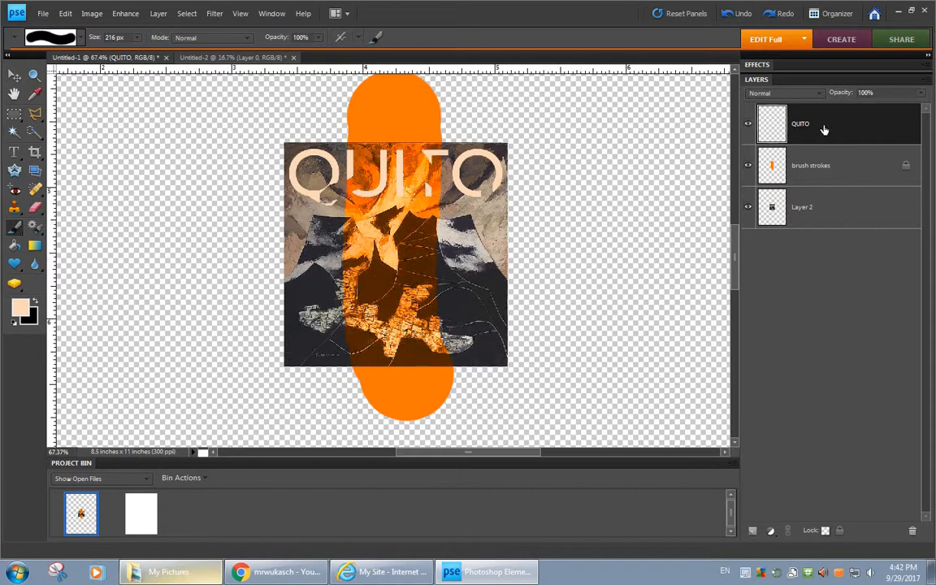
pyautogui.keyDown('ctrl'); pyautogui.click(773, 132); pyautogui.keyUp('ctrl')
# Add a Levels adjustment layer above the QUITO layer and set its input levels to 71, 2.14 and 164.
pyautogui.click(772, 534)
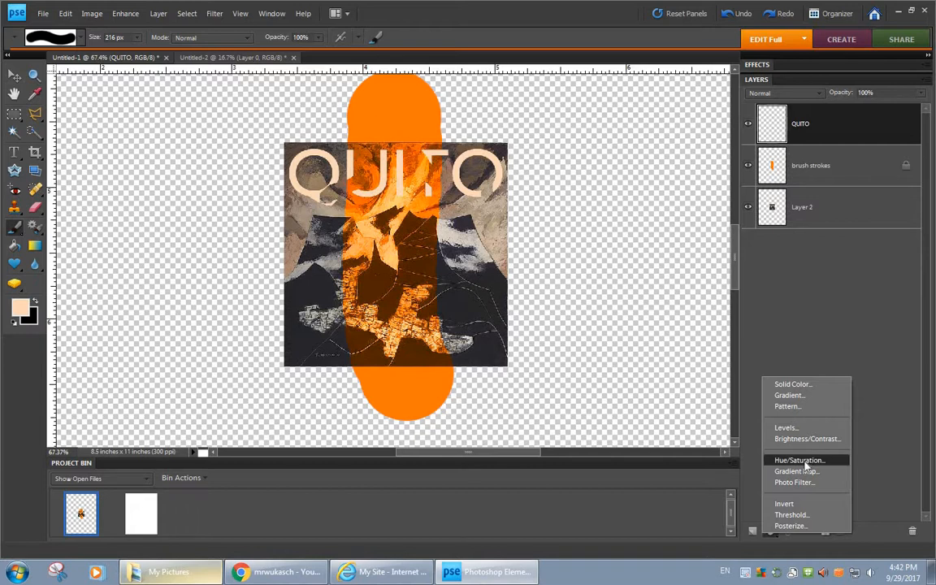
pyautogui.click(785, 428)
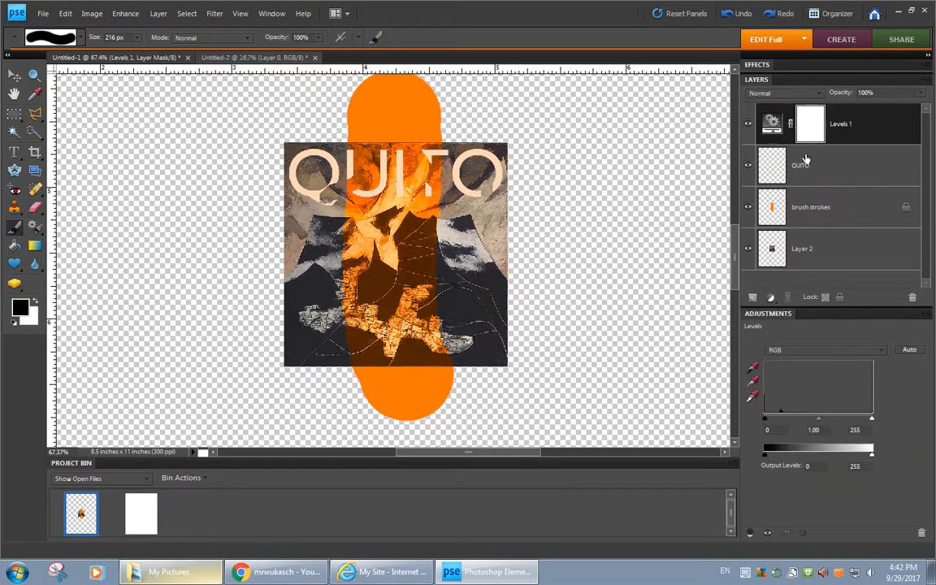
pyautogui.click(821, 166)
pyautogui.click(839, 123)
pyautogui.moveTo(764, 423); pyautogui.dragTo(797, 424)
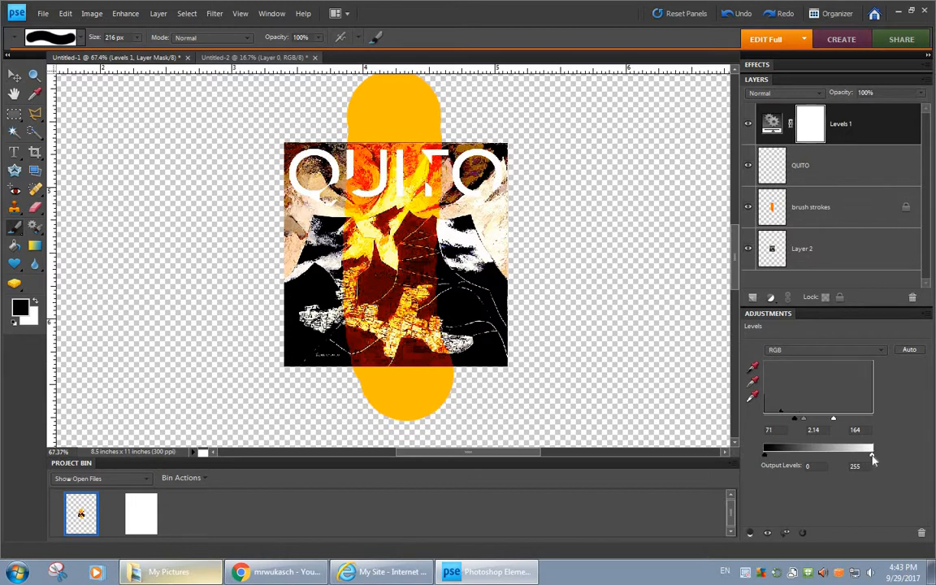
# Try output levels of 96 for white and 216 for black, reset them to 0 and 255, and collapse the adjustment settings.
pyautogui.moveTo(874, 459); pyautogui.dragTo(806, 459)
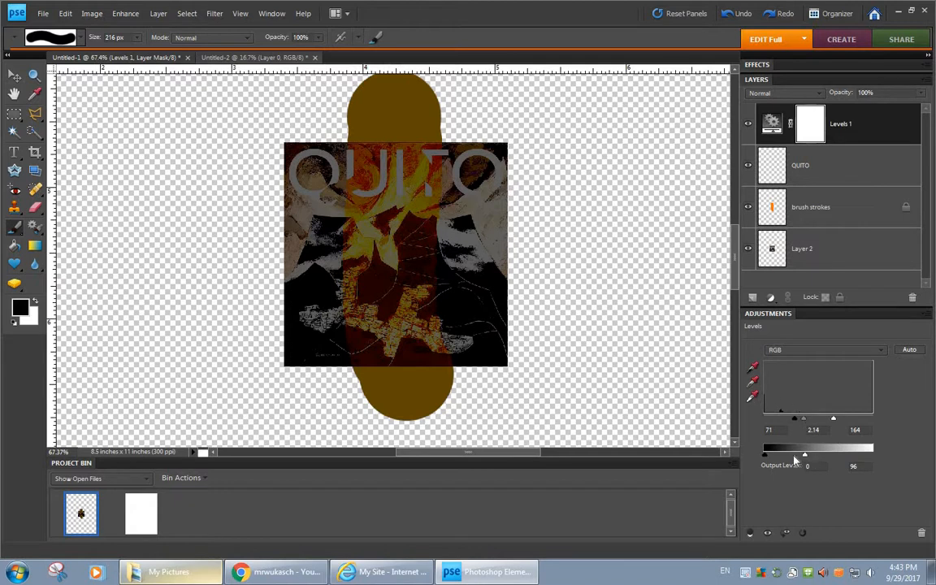
pyautogui.moveTo(813, 455); pyautogui.dragTo(885, 461)
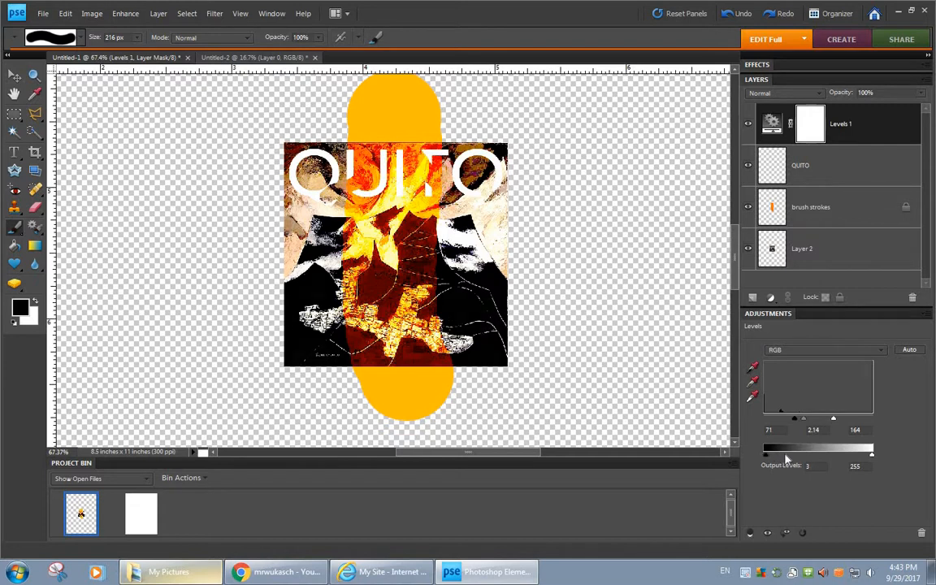
pyautogui.moveTo(785, 460); pyautogui.dragTo(766, 461)
pyautogui.moveTo(767, 461); pyautogui.dragTo(855, 461)
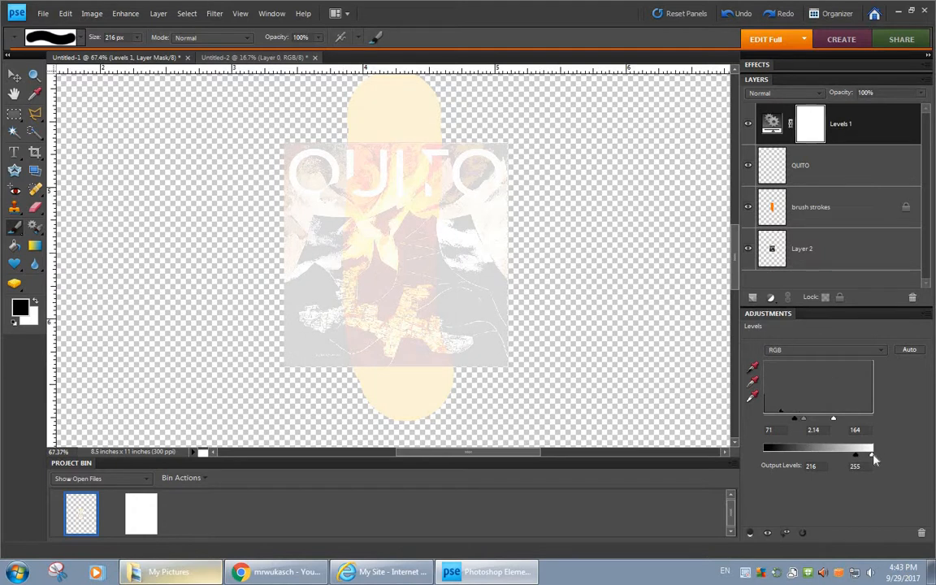
pyautogui.moveTo(856, 455); pyautogui.dragTo(764, 460)
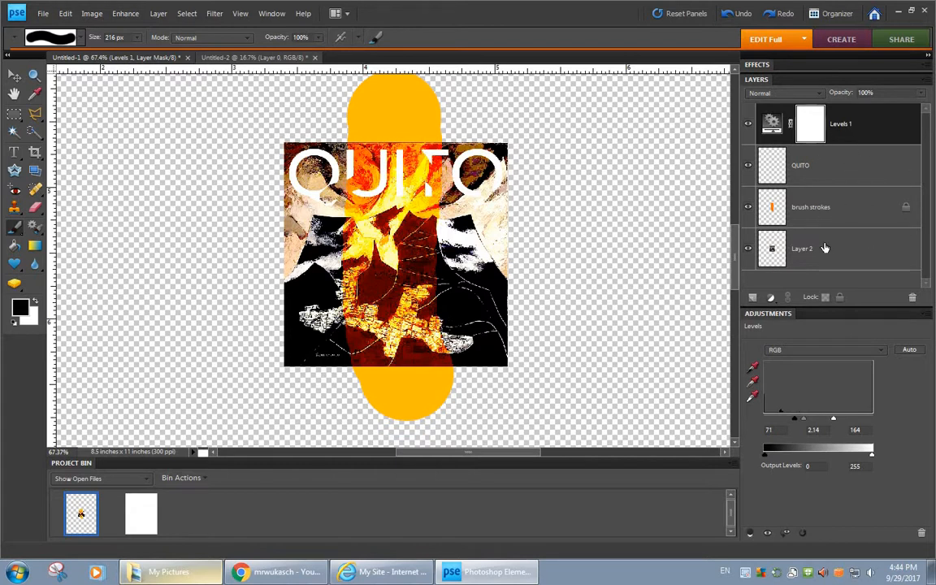
pyautogui.click(769, 314)
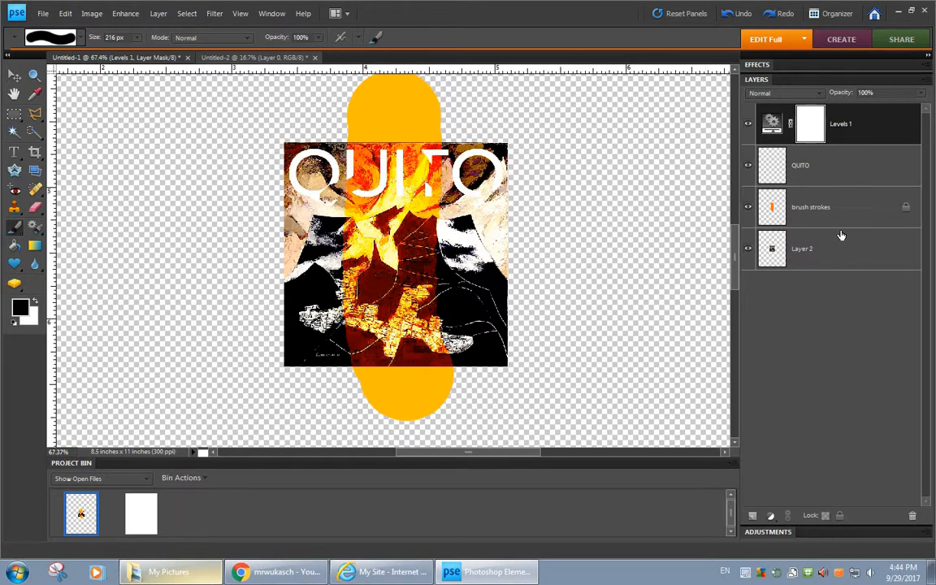
# Try merging the QUITO and brush strokes layers into one layer, and undo the merge.
pyautogui.click(817, 174)
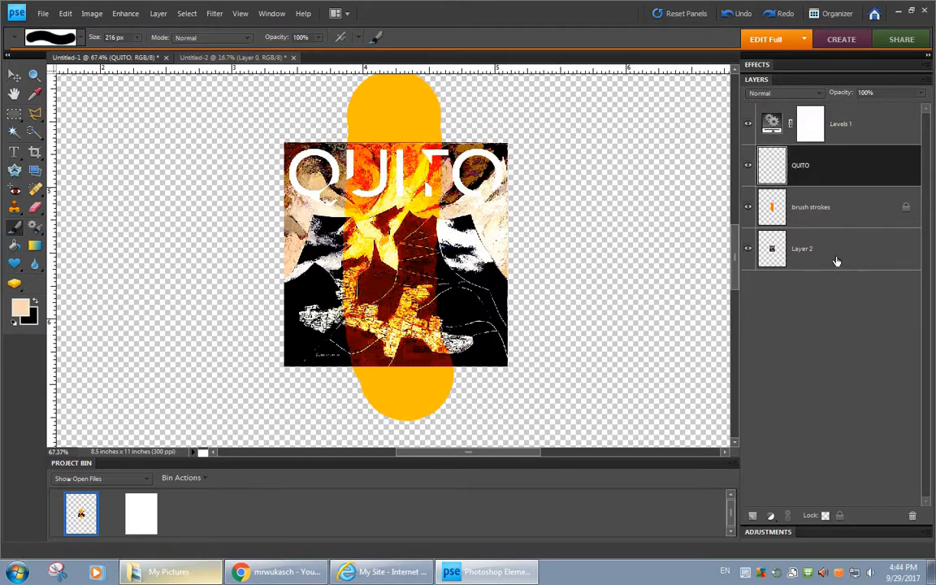
pyautogui.keyDown('ctrl'); pyautogui.click(823, 207); pyautogui.keyUp('ctrl')
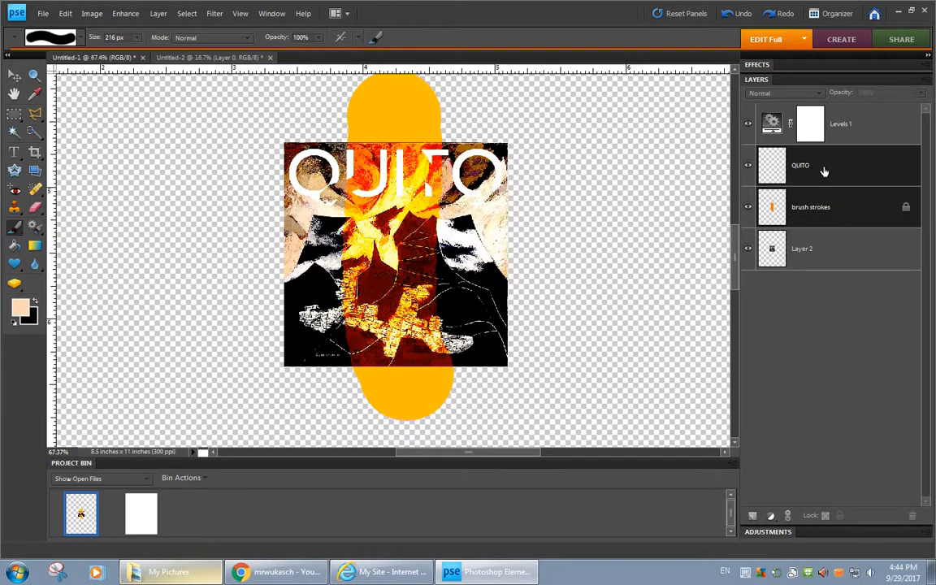
pyautogui.rightClick(833, 177)
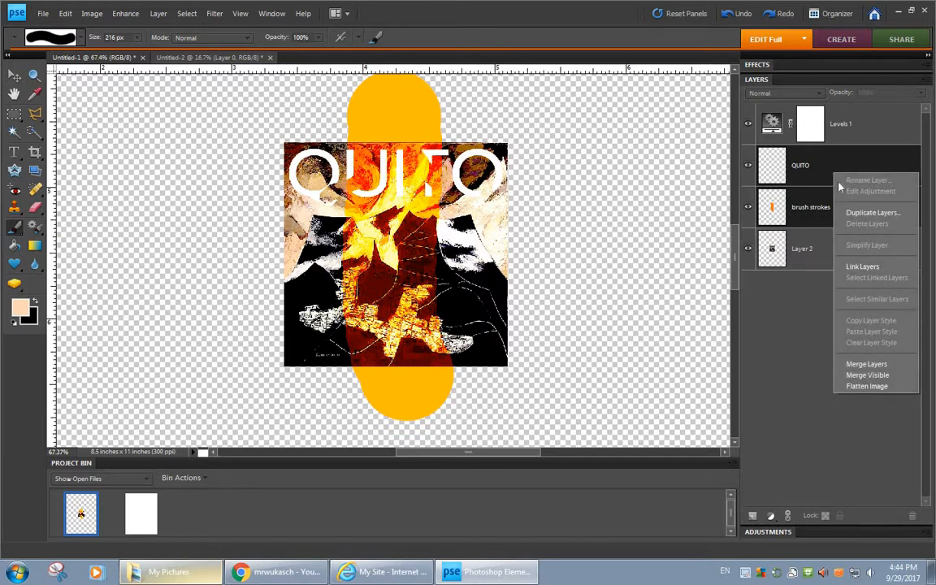
pyautogui.click(865, 364)
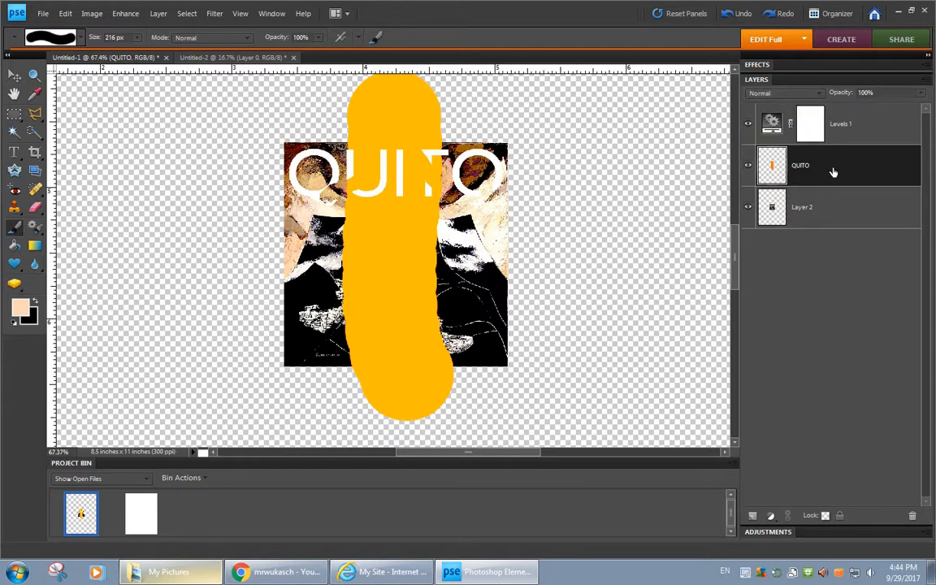
pyautogui.hotkey('ctrl', 'z')
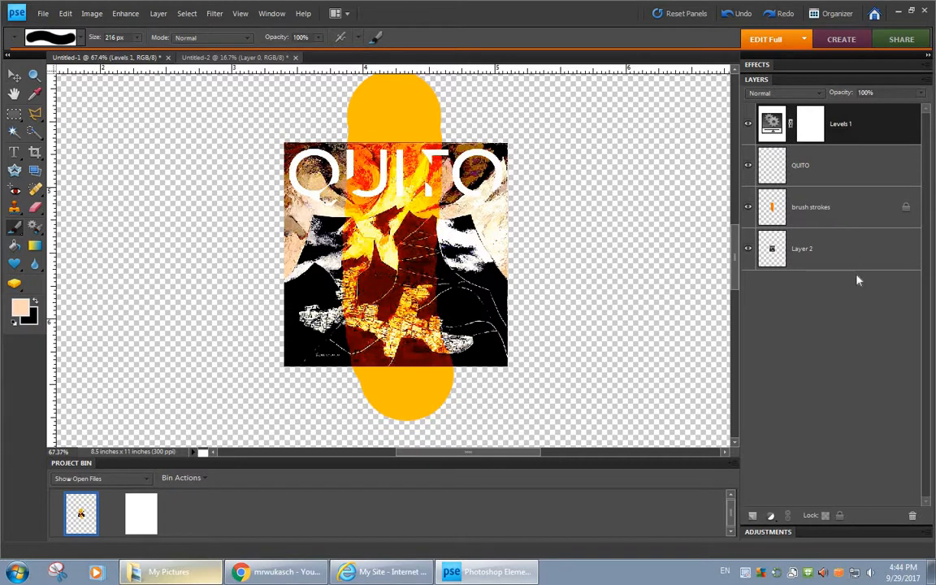